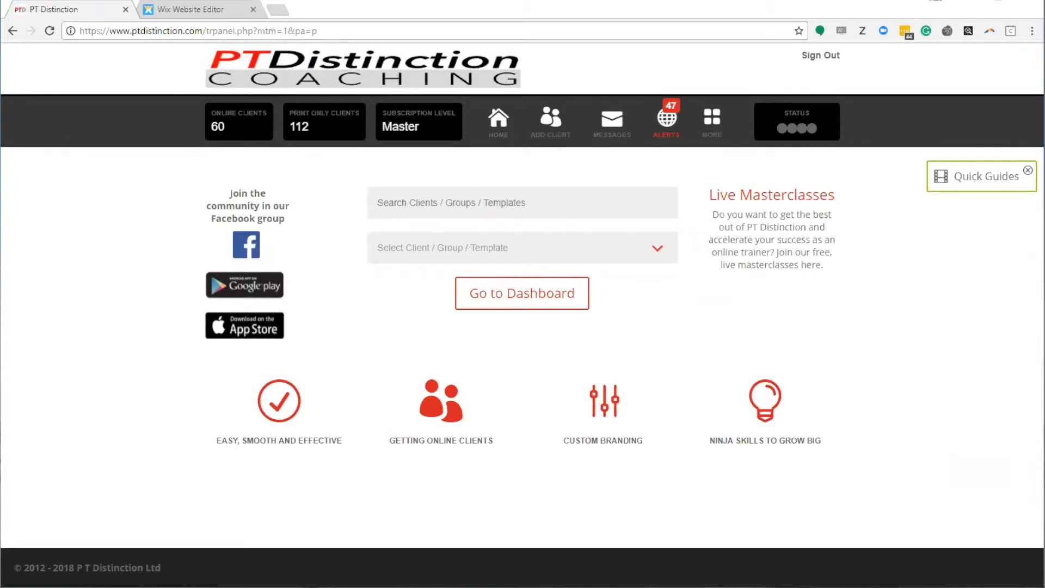
Step: Switch to the Wix Website Editor tab showing the 'How to add in a sign up form' page
left_click(197, 10)
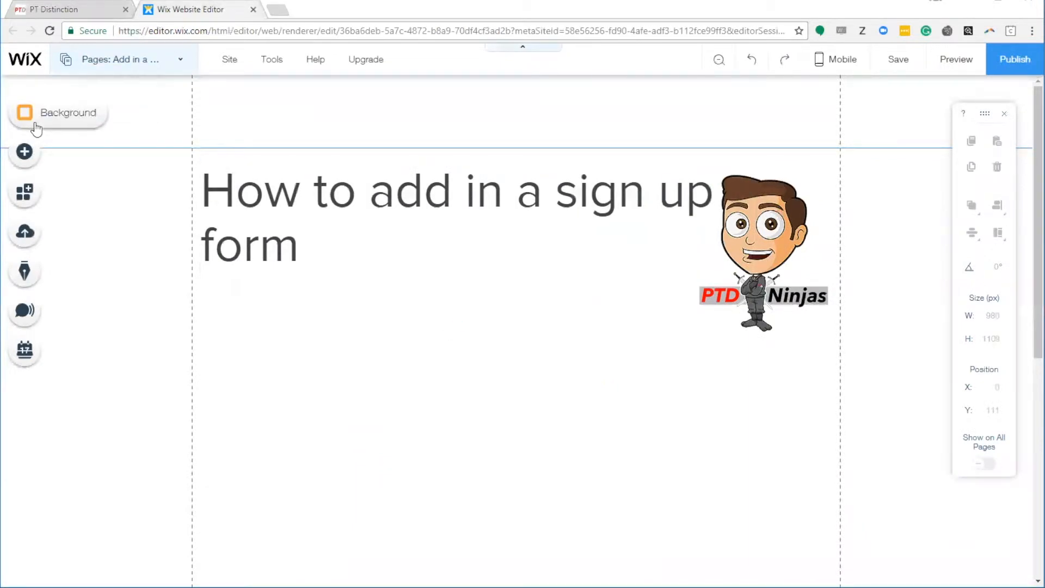
Step: Add an HTML Code embed box and move it beneath the page title
left_click(47, 155)
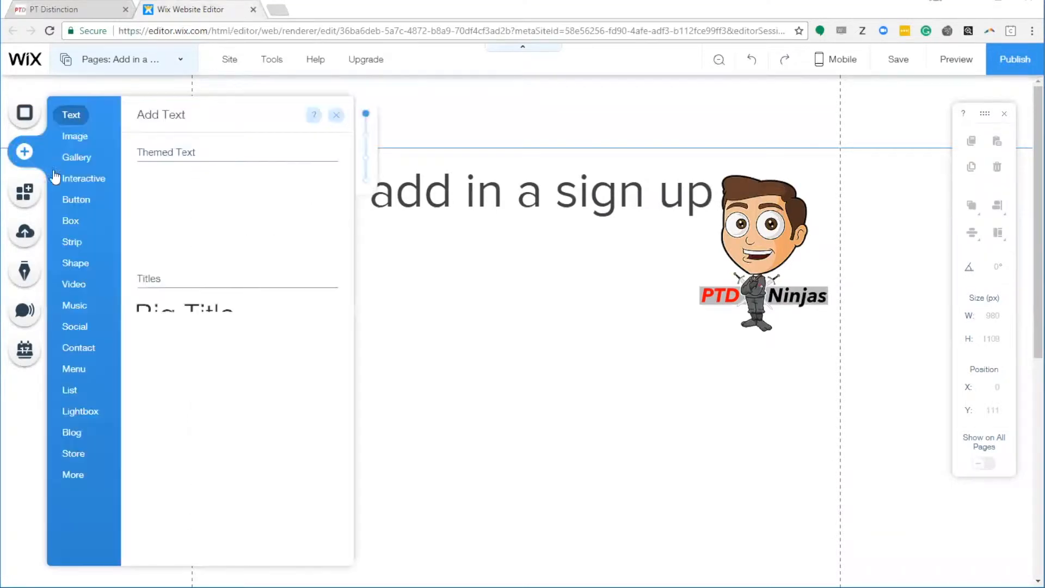
left_click(78, 477)
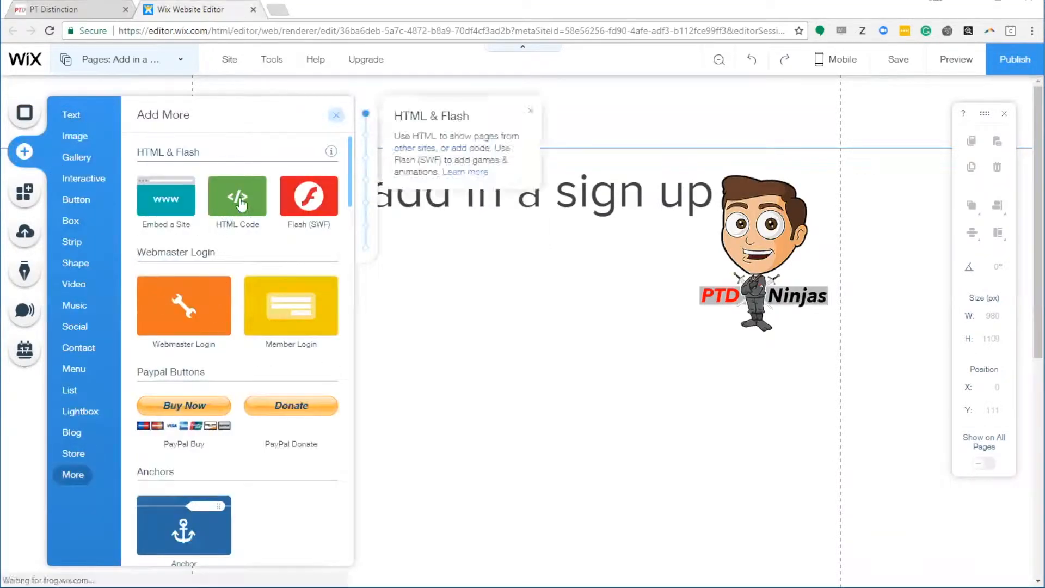
left_click(235, 199)
left_click_drag(530, 303, 393, 359)
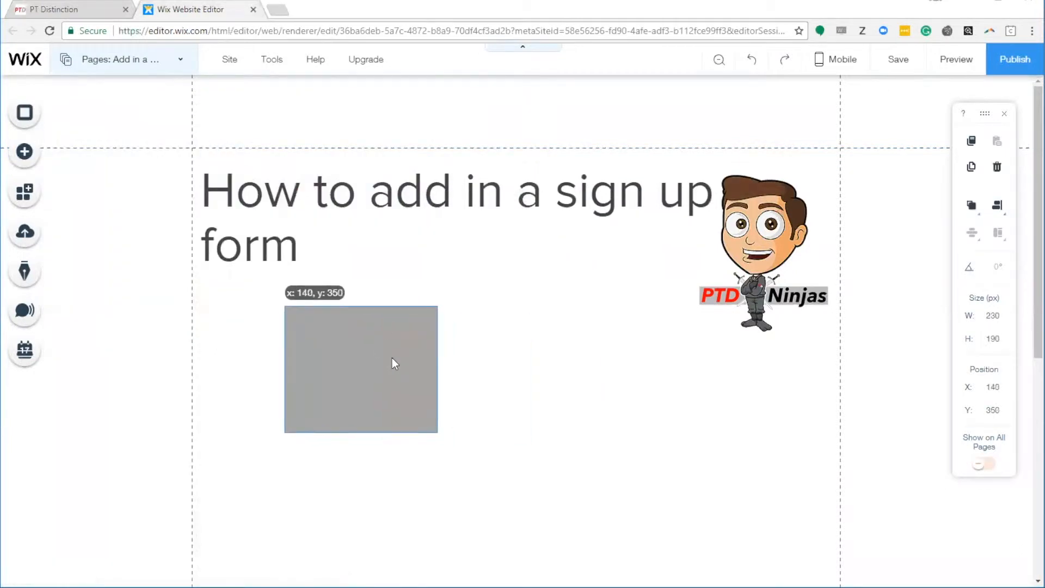
Step: Resize the embed box to 685 × 728 px, then go back to PT Distinction
left_click_drag(438, 433, 669, 536)
scroll(659, 476, "down", 5)
left_click_drag(476, 269, 475, 524)
scroll(676, 475, "up", 3)
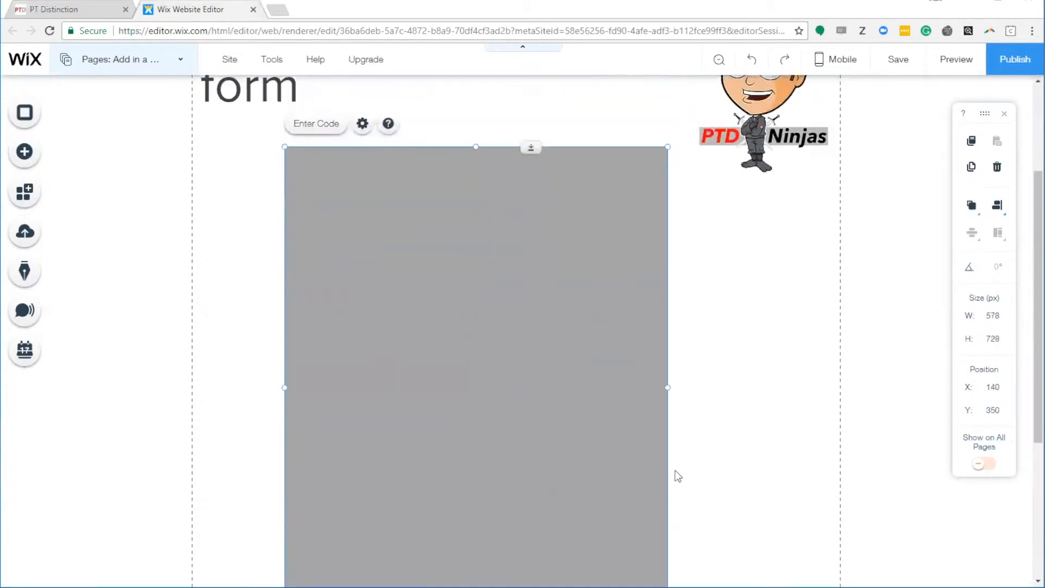
left_click_drag(632, 451, 575, 442)
scroll(625, 394, "down", 3)
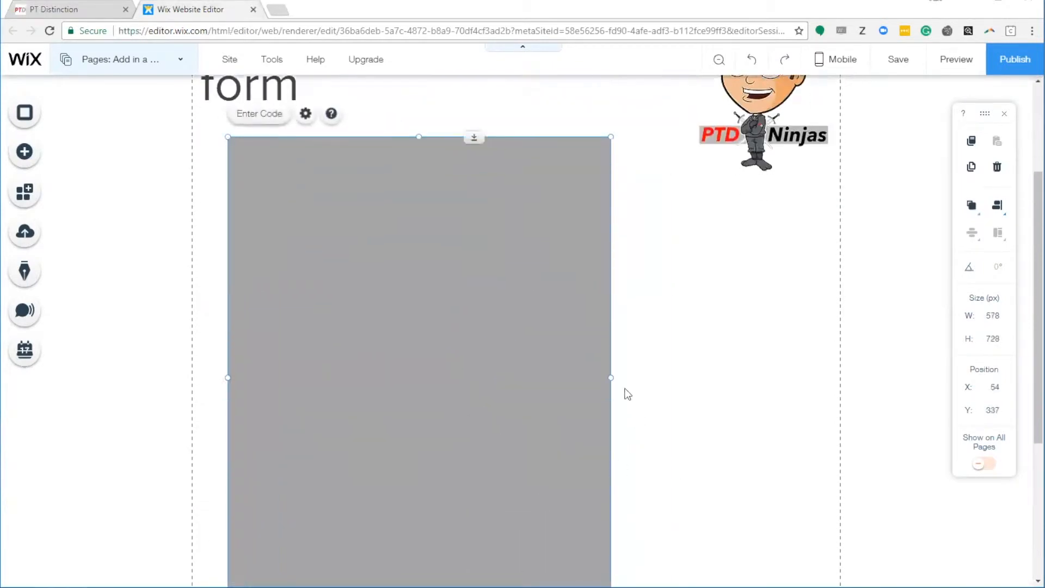
left_click_drag(610, 340, 682, 354)
scroll(683, 384, "up", 3)
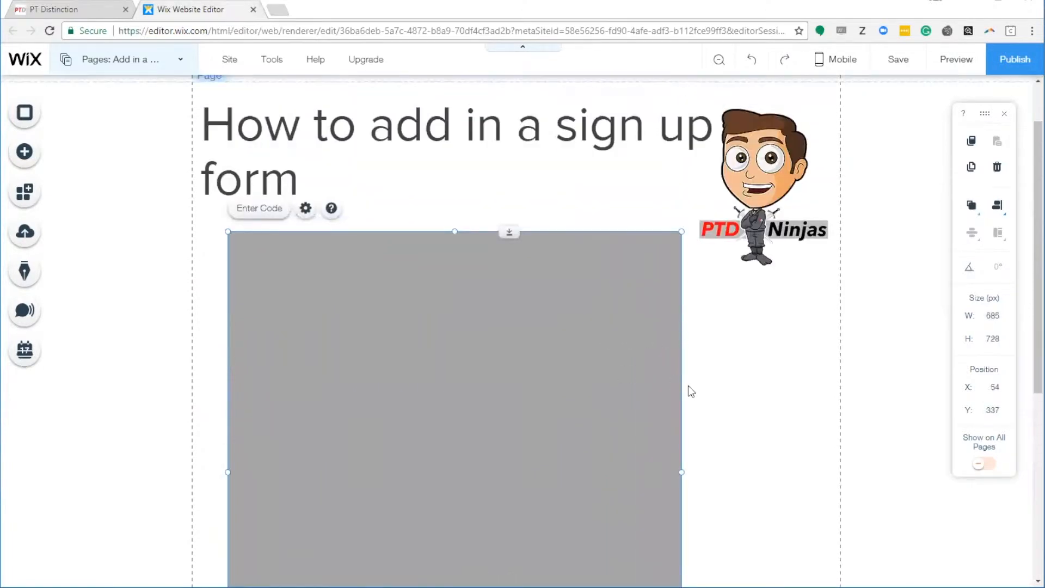
scroll(702, 387, "down", 3)
left_click_drag(496, 328, 492, 346)
scroll(702, 362, "down", 2)
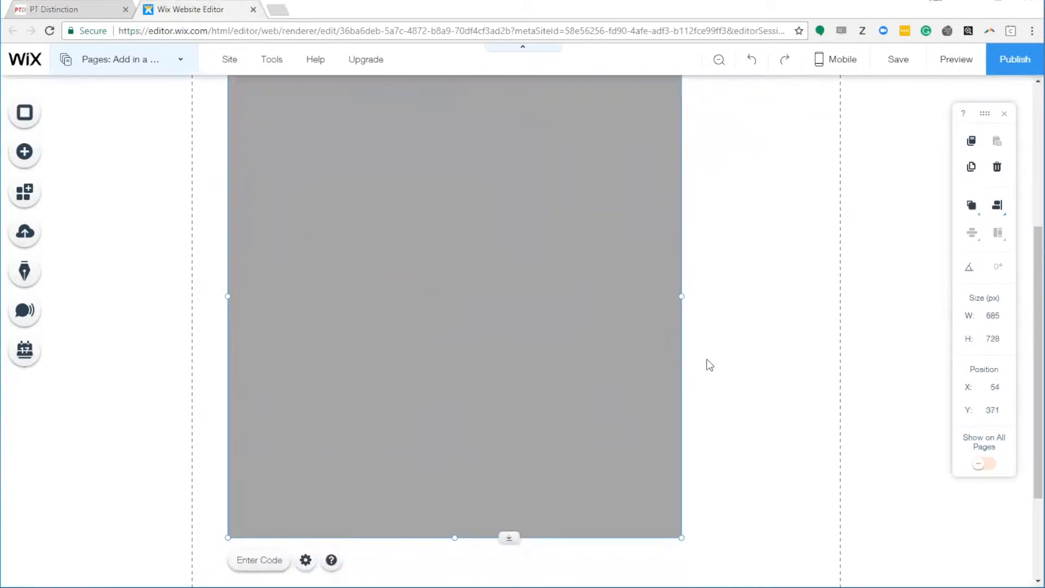
scroll(698, 411, "up", 4)
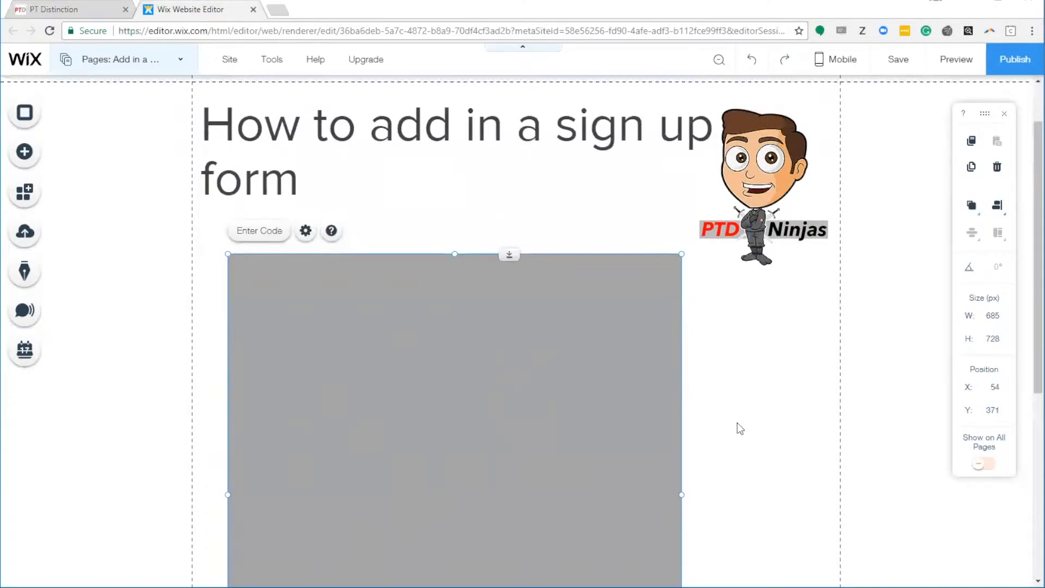
left_click(73, 8)
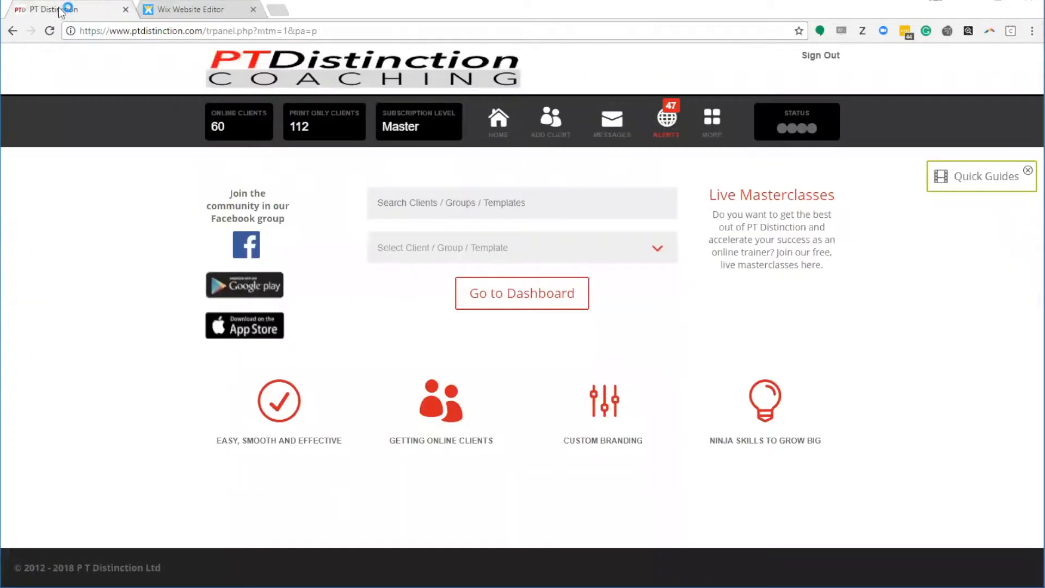
Step: Open PT Distinction's Your Website integration settings from the More menu
mouse_move(717, 129)
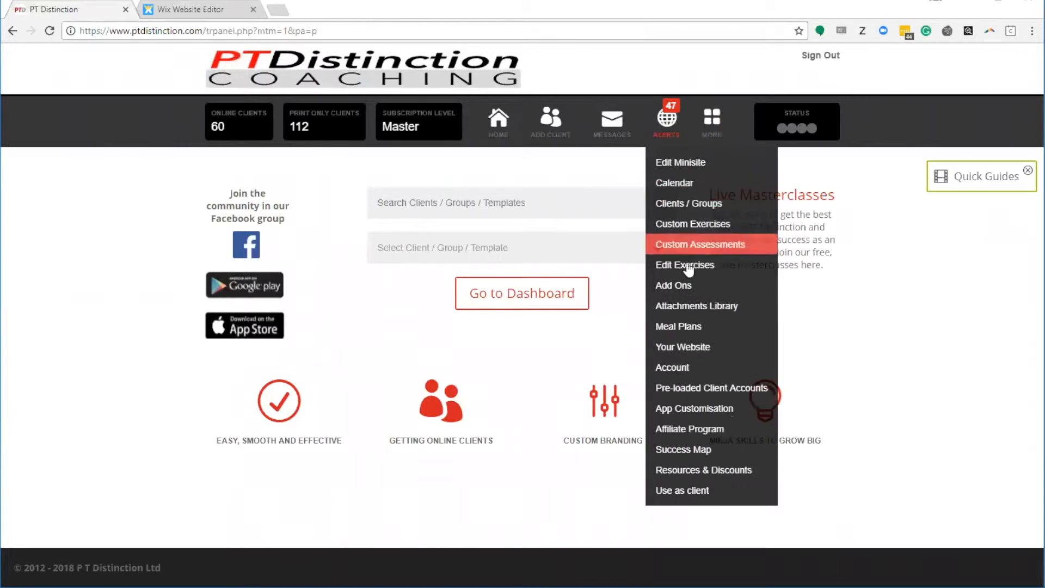
left_click(683, 345)
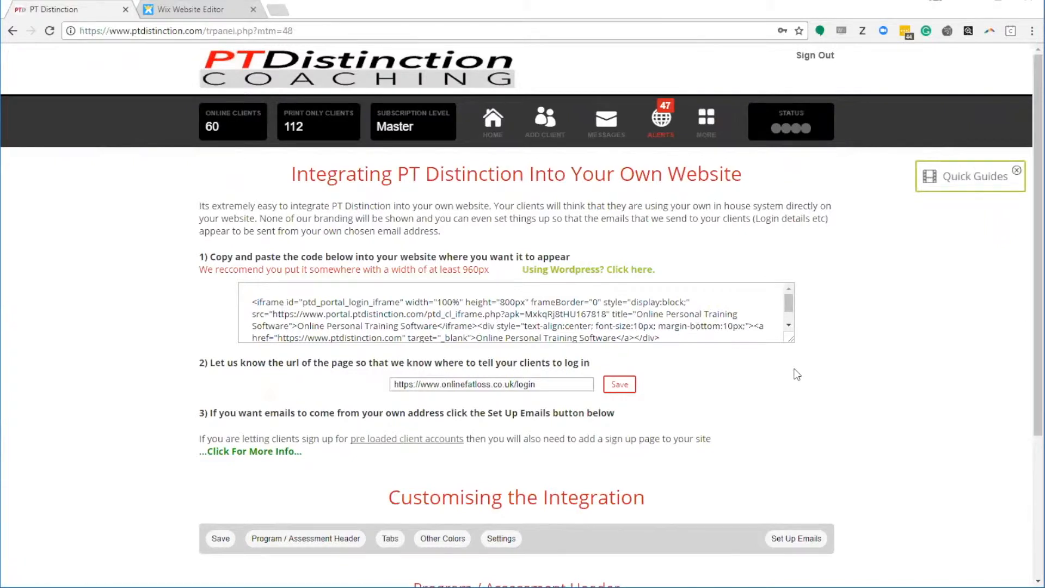
scroll(789, 372, "down", 2)
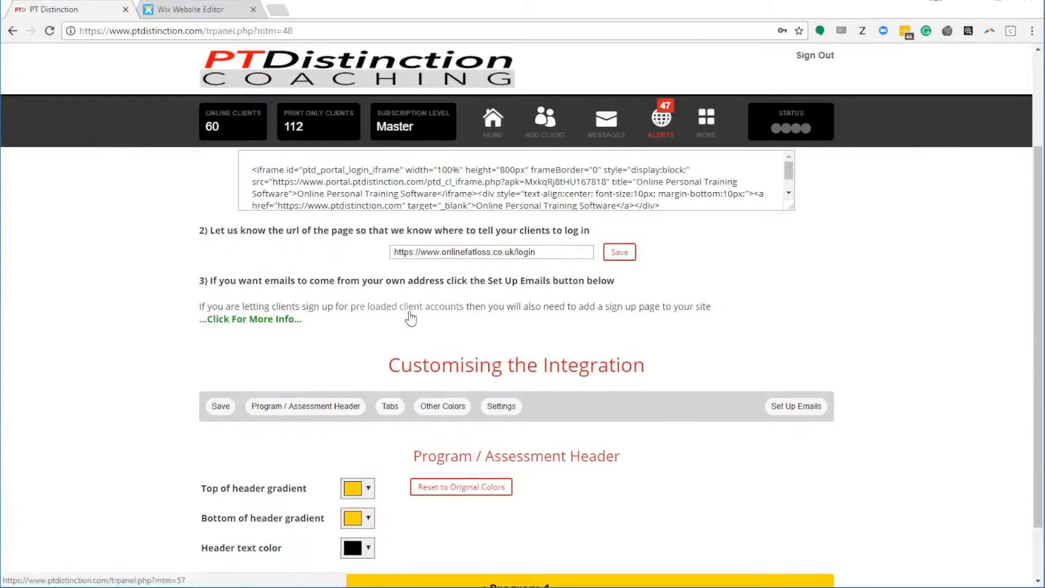
Step: Copy the sign-up page iframe code and choose Enter Code on Wix's embed box
left_click(236, 325)
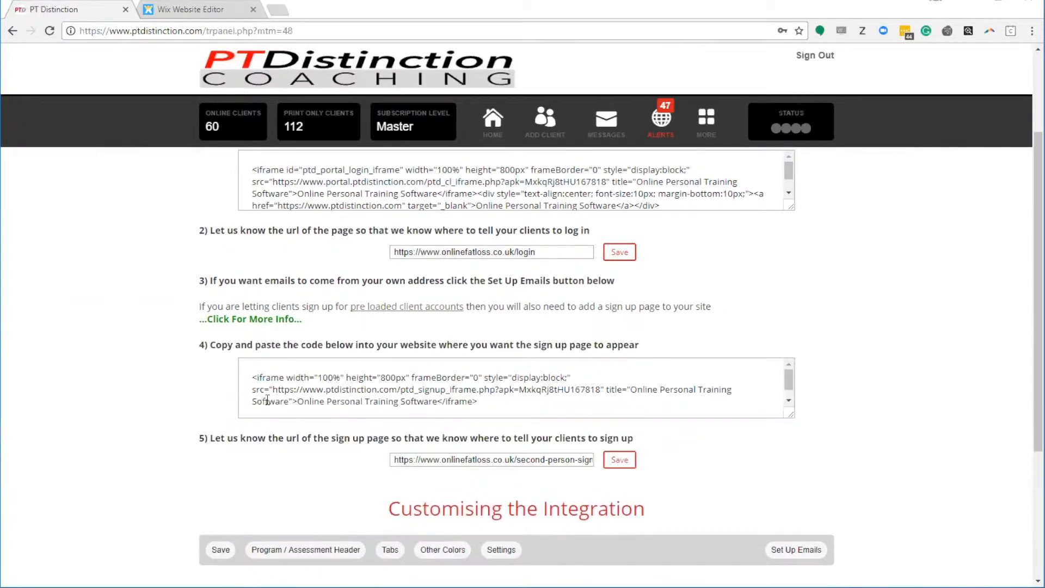
left_click(282, 404)
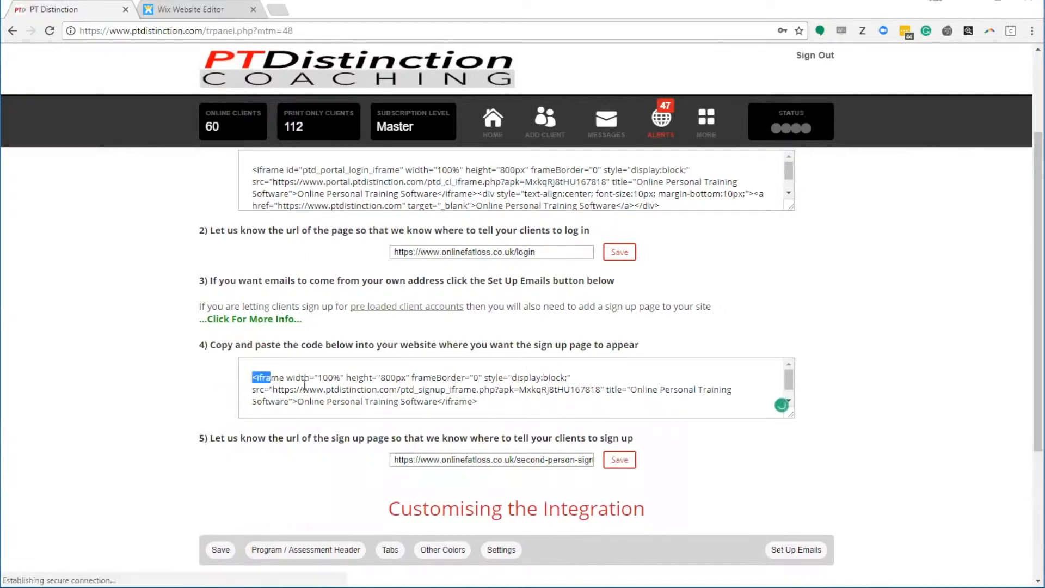
right_click(447, 390)
left_click(477, 411)
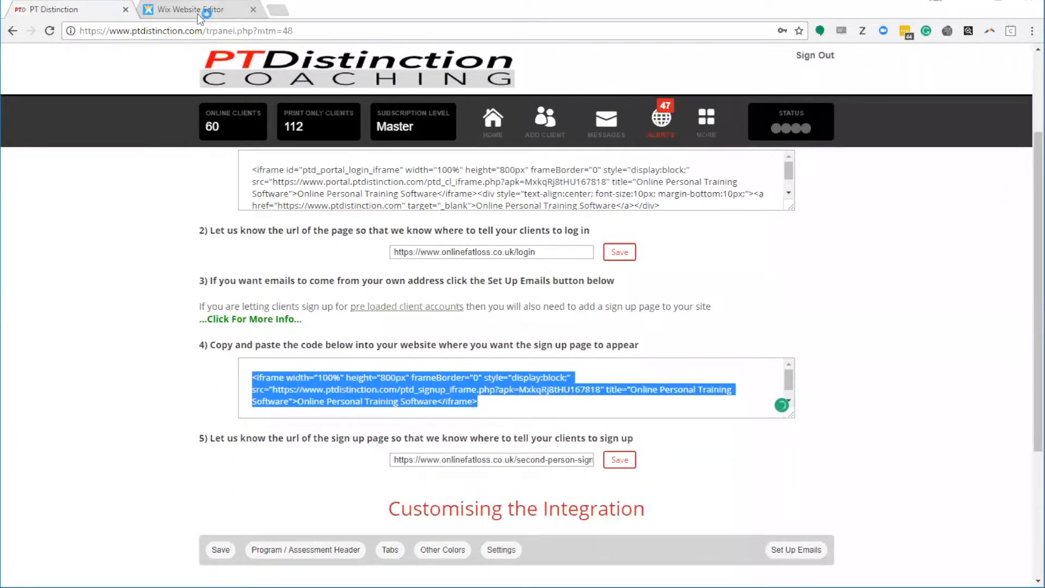
left_click(217, 9)
left_click(259, 230)
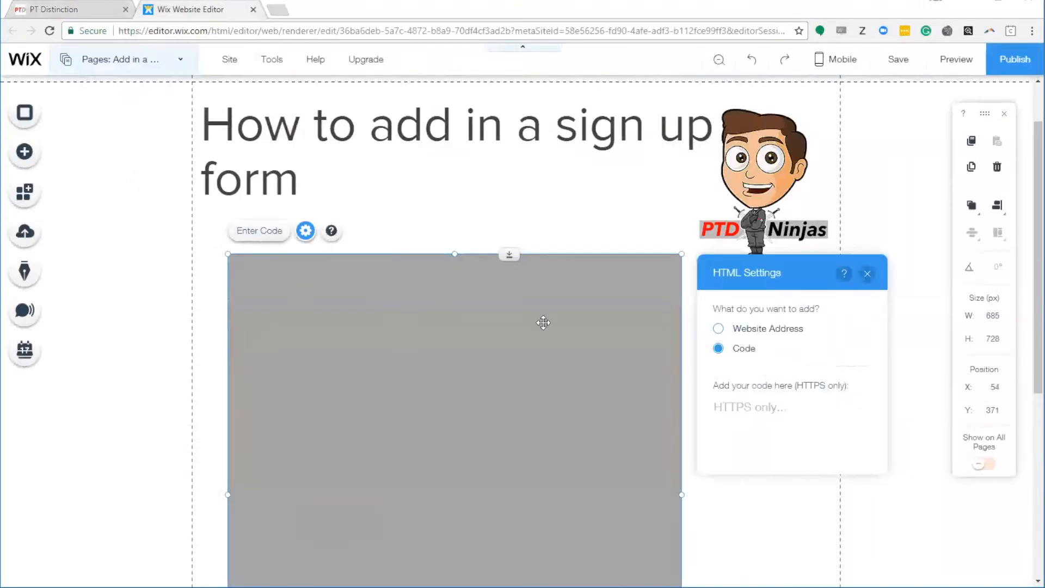
Step: Paste the sign-up iframe code into HTML Settings and apply it with Update
left_click(751, 429)
key("ctrl+v")
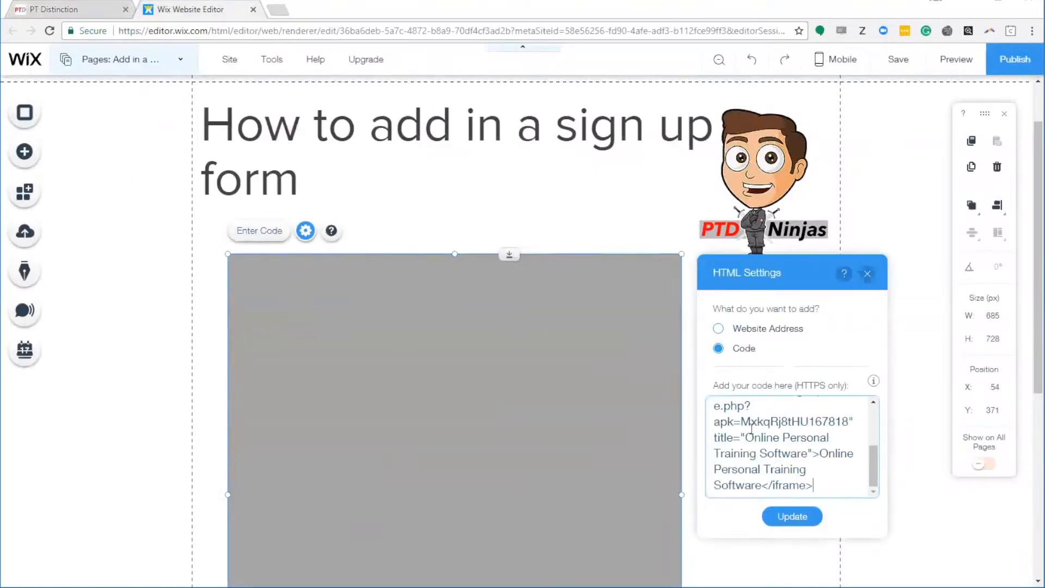
left_click(792, 516)
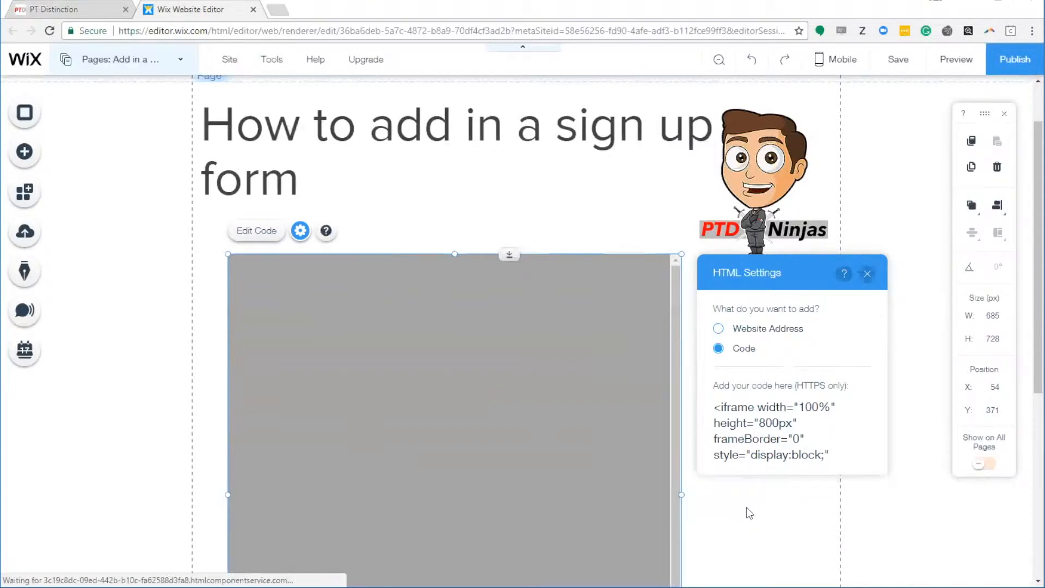
left_click(867, 273)
Step: Stretch the embed box to 875 px tall so the whole form shows
scroll(752, 360, "down", 5)
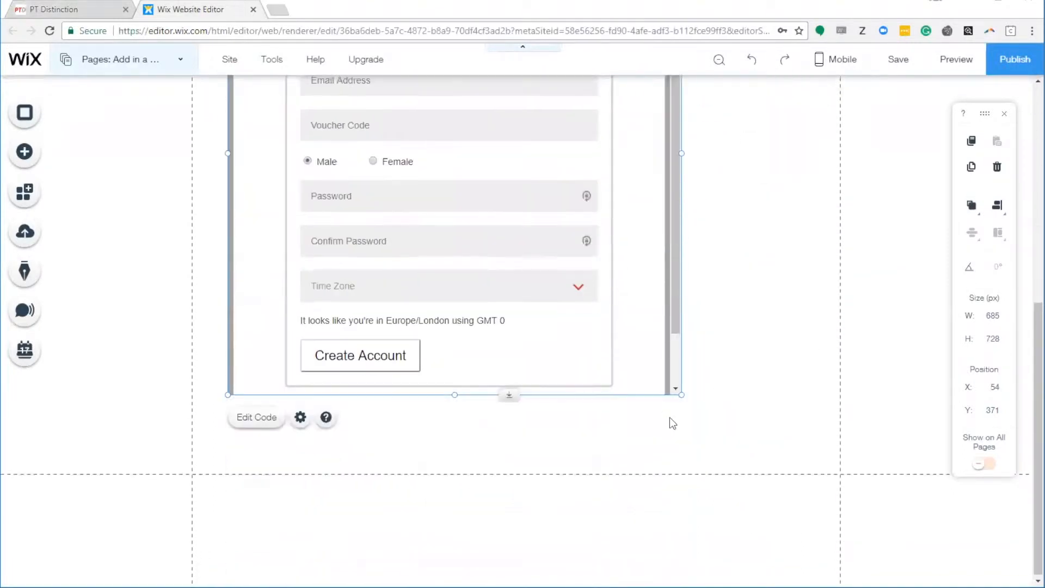
left_click_drag(515, 394, 514, 490)
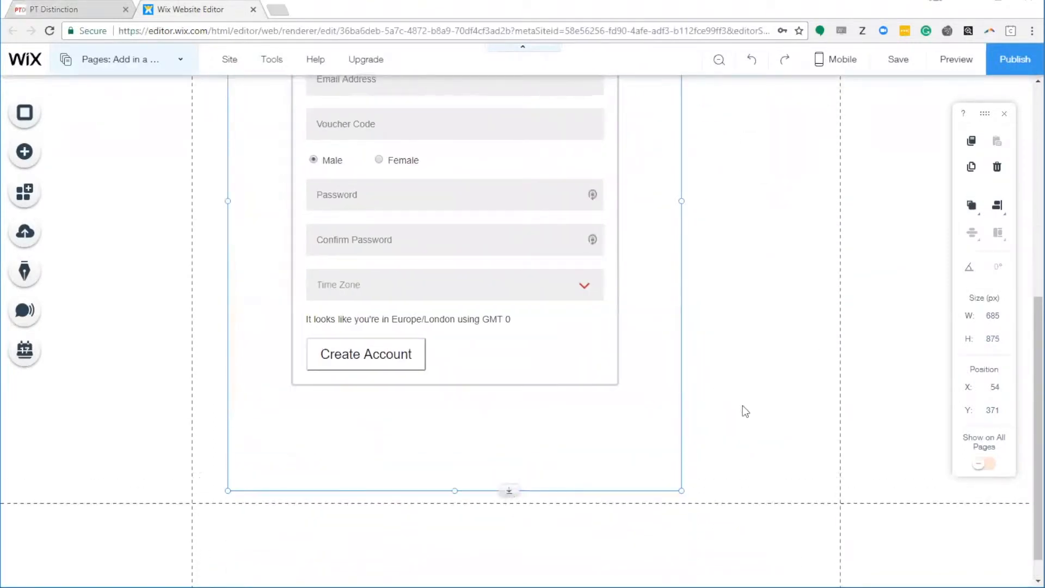
left_click(727, 430)
scroll(727, 433, "up", 4)
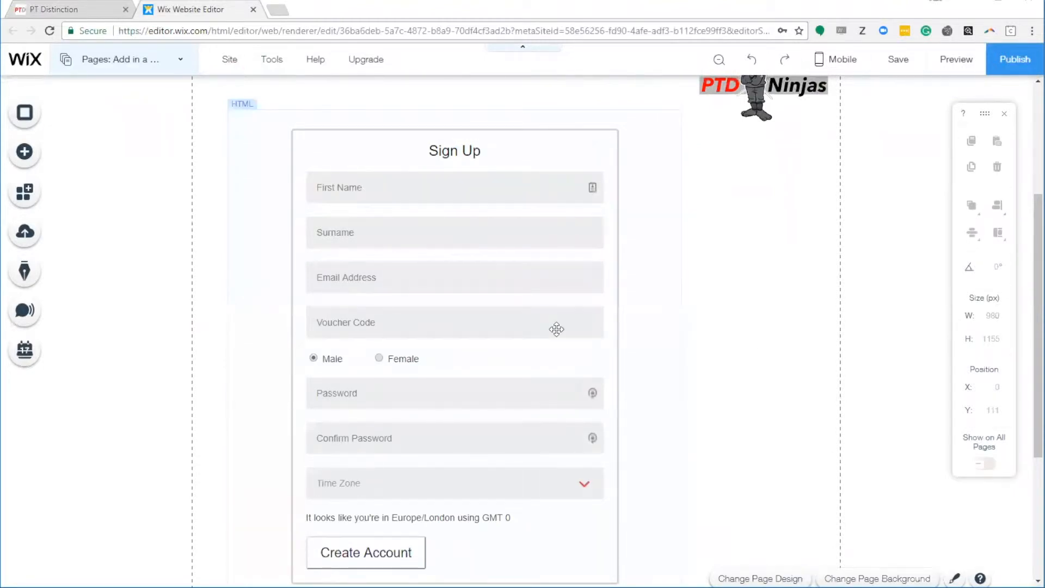
Step: Publish the site, then open Page SEO for 'Add in a VC sign Up' to show its URL
left_click(1019, 65)
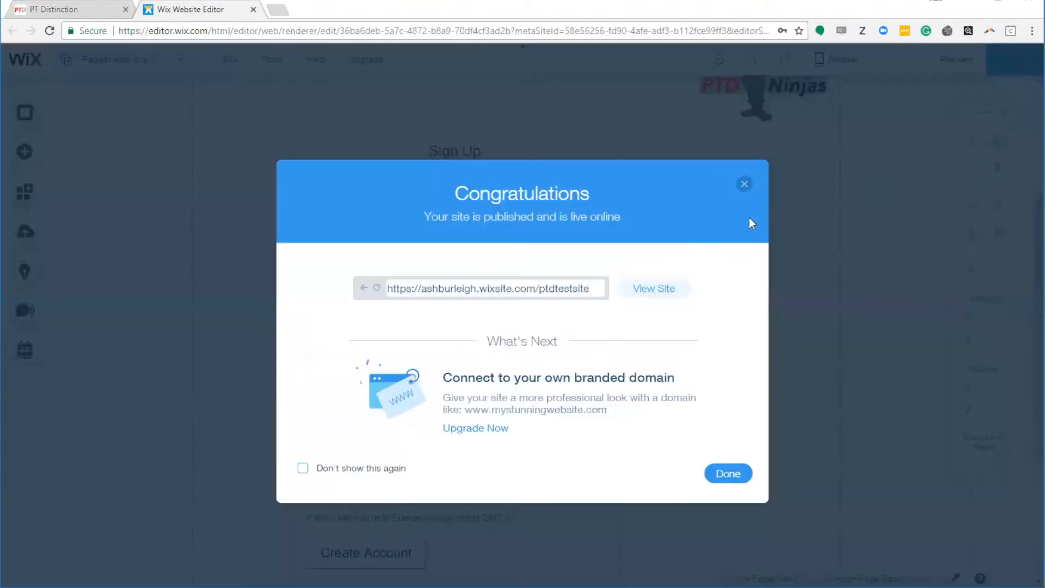
left_click(744, 182)
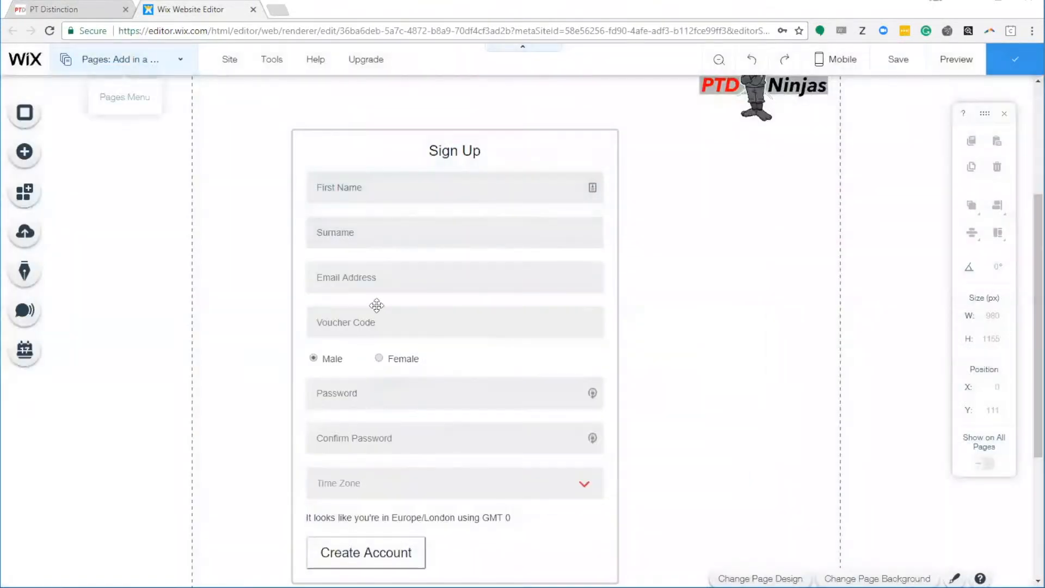
left_click(173, 75)
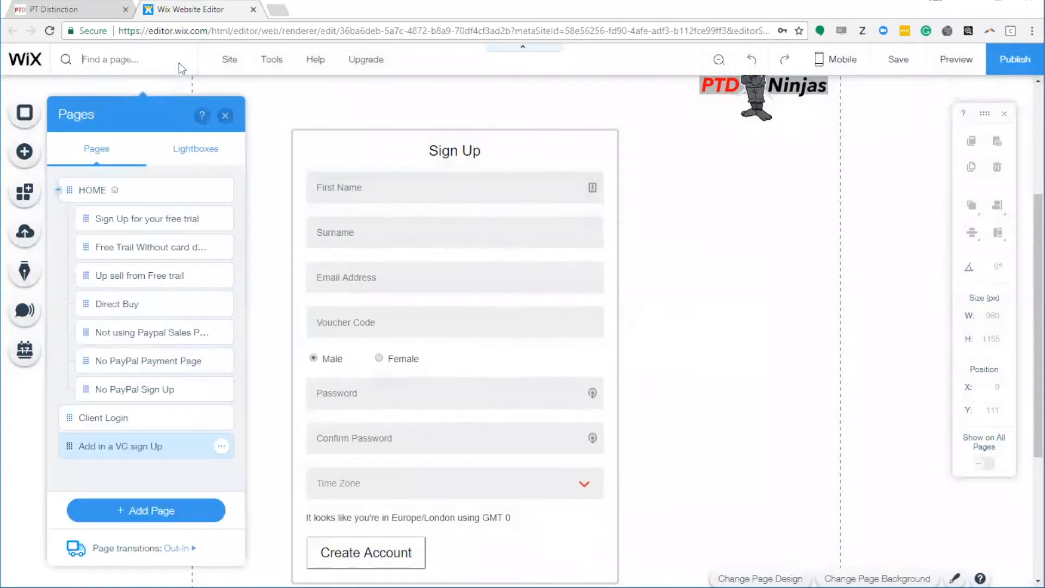
left_click(223, 448)
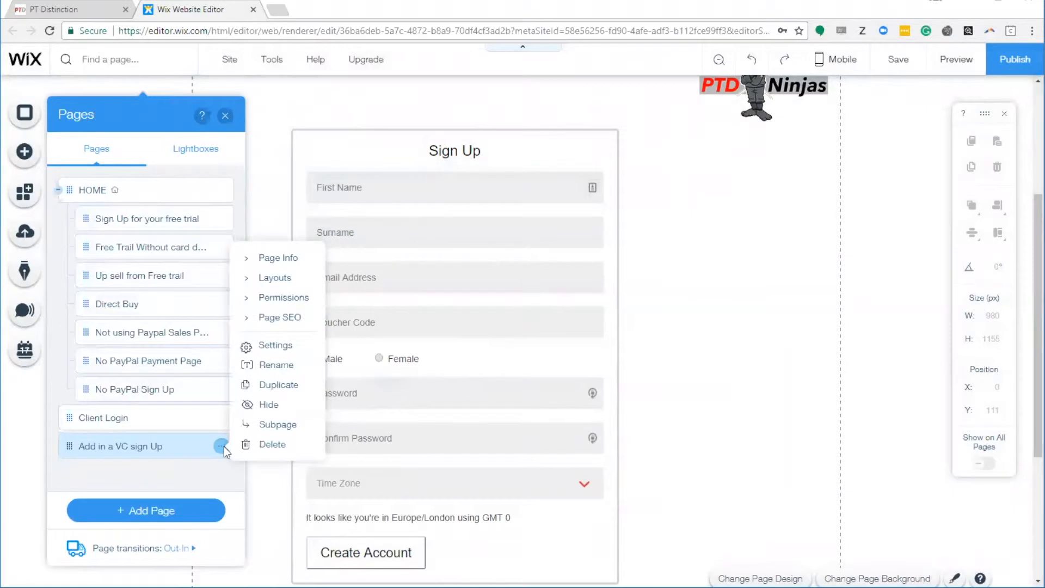
left_click(280, 319)
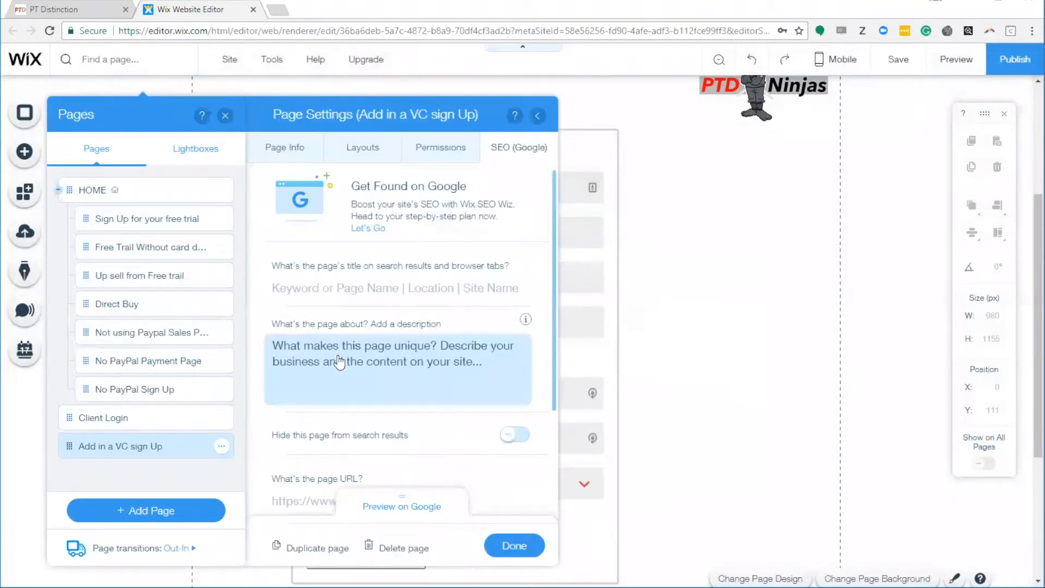
left_click_drag(553, 364, 560, 466)
Step: Open the live copy-of-client-login page and copy its web address
left_click(299, 397)
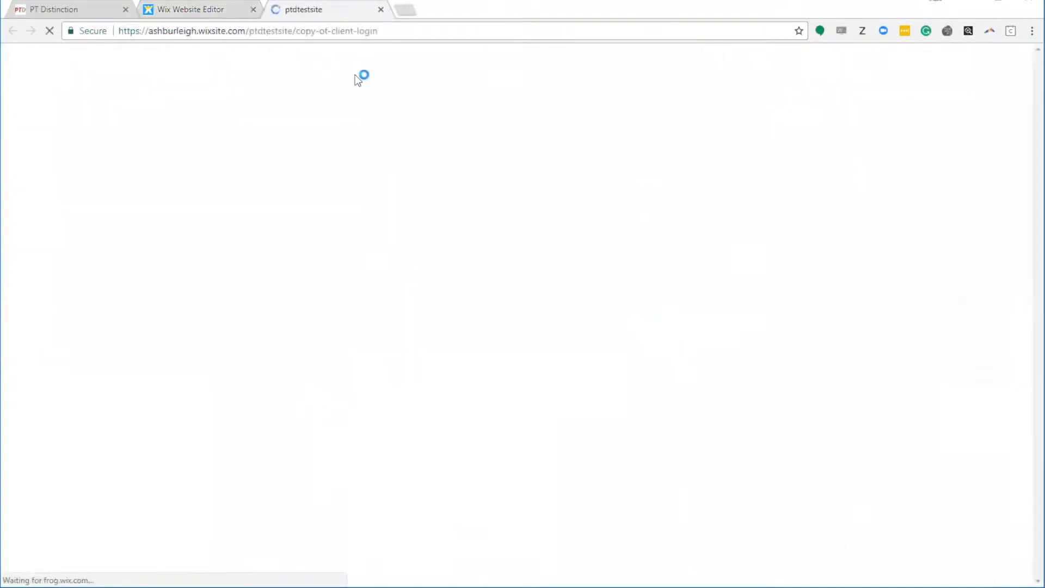
scroll(525, 303, "down", 5)
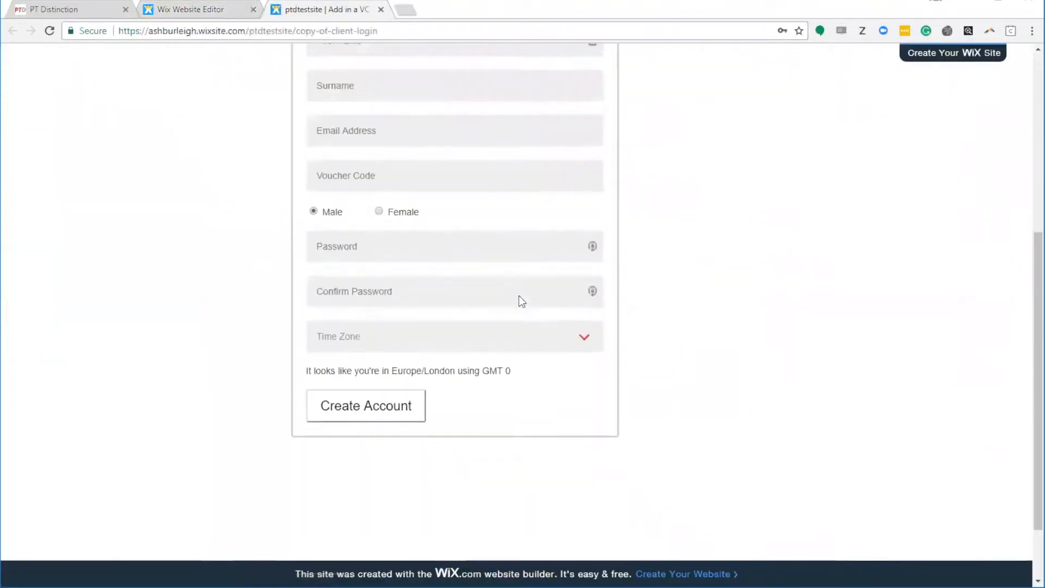
scroll(405, 163, "up", 3)
left_click(326, 31)
right_click(322, 32)
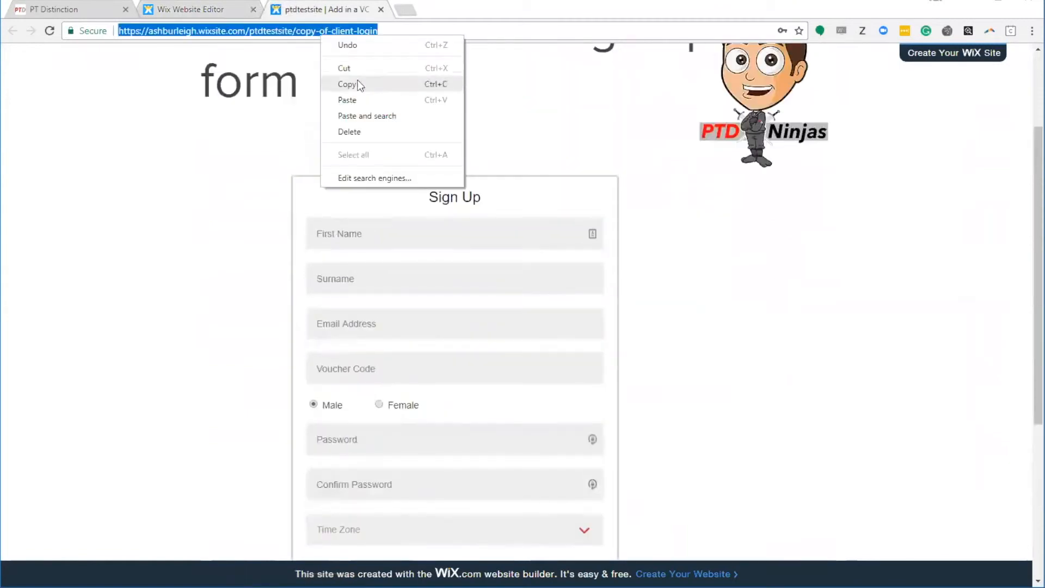
left_click(359, 84)
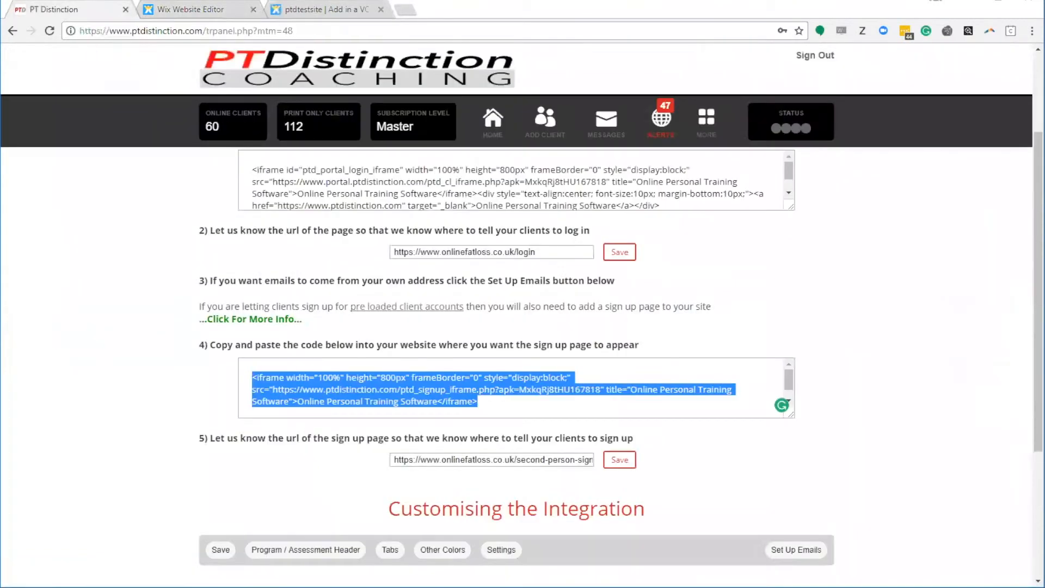
Step: Select the old URL in PT Distinction's sign-up page URL field
left_click(77, 10)
left_click(453, 460)
left_click_drag(392, 460, 568, 478)
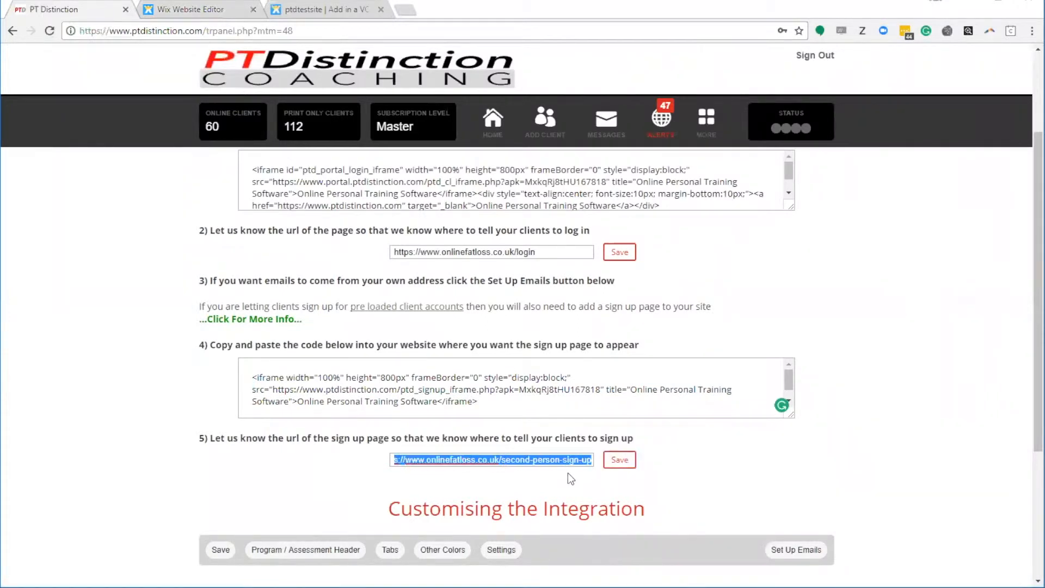
Step: Leave the sign-up URL field and go to PT Distinction's HOME dashboard
left_click(710, 472)
scroll(691, 460, "down", 2)
scroll(675, 458, "up", 3)
left_click(493, 120)
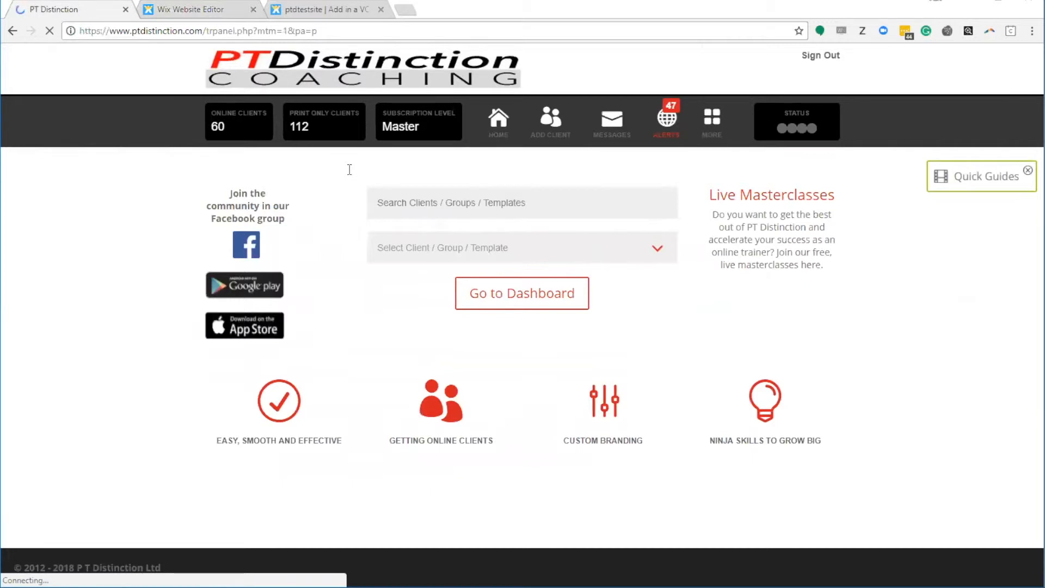
Step: Open Pre-loaded Client Accounts from the MORE menu and start an Add New Package
mouse_move(711, 119)
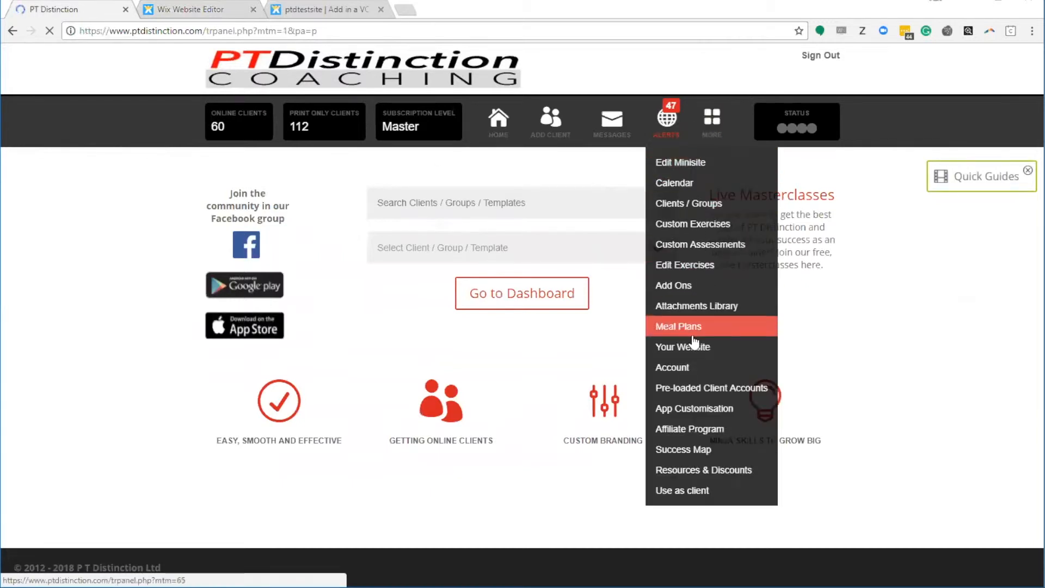
left_click(699, 392)
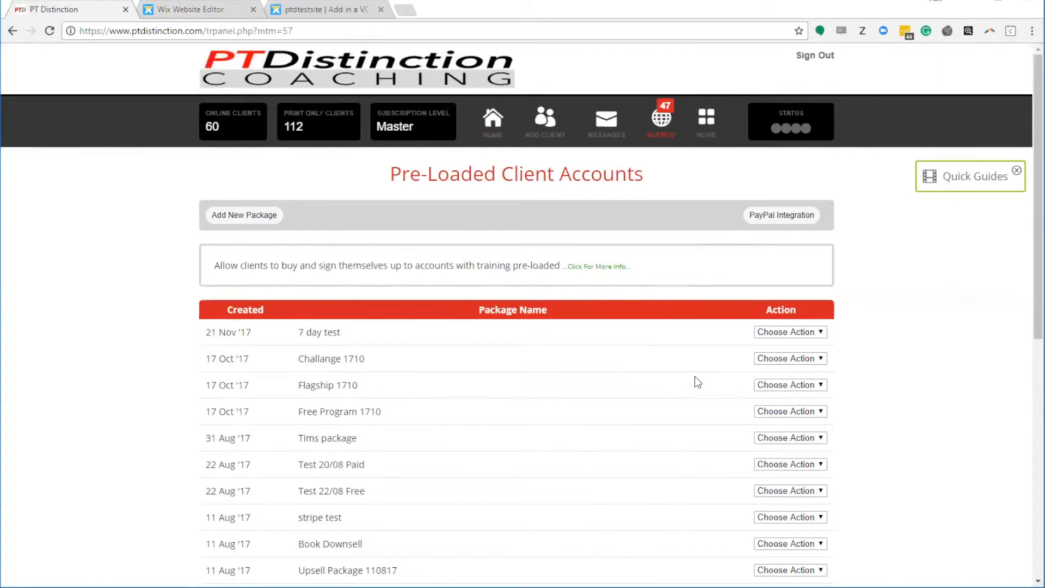
left_click(243, 217)
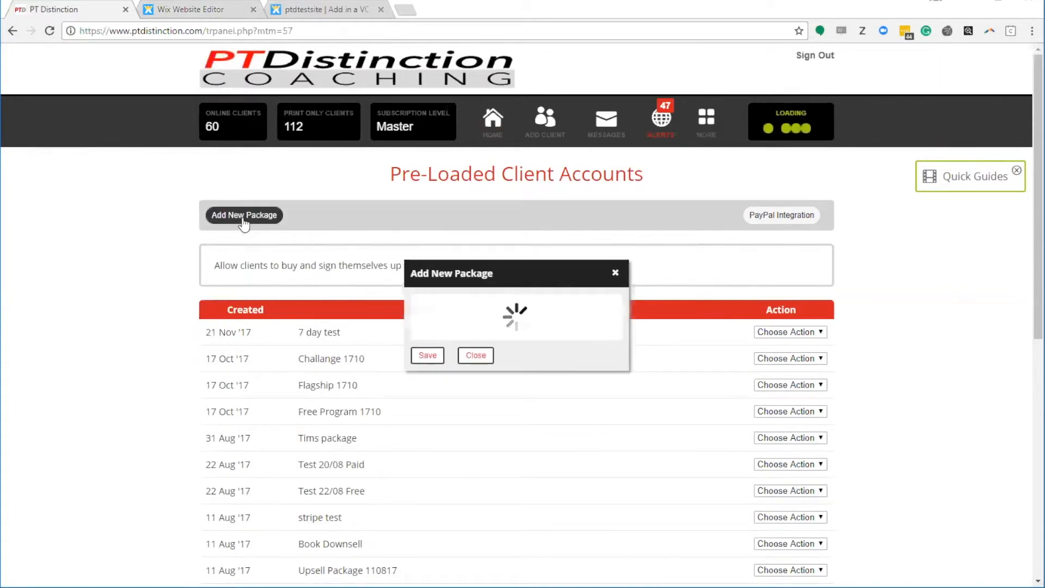
Step: Name the package 'VC test 1201' and add the 28 Day Challenge group
left_click(489, 114)
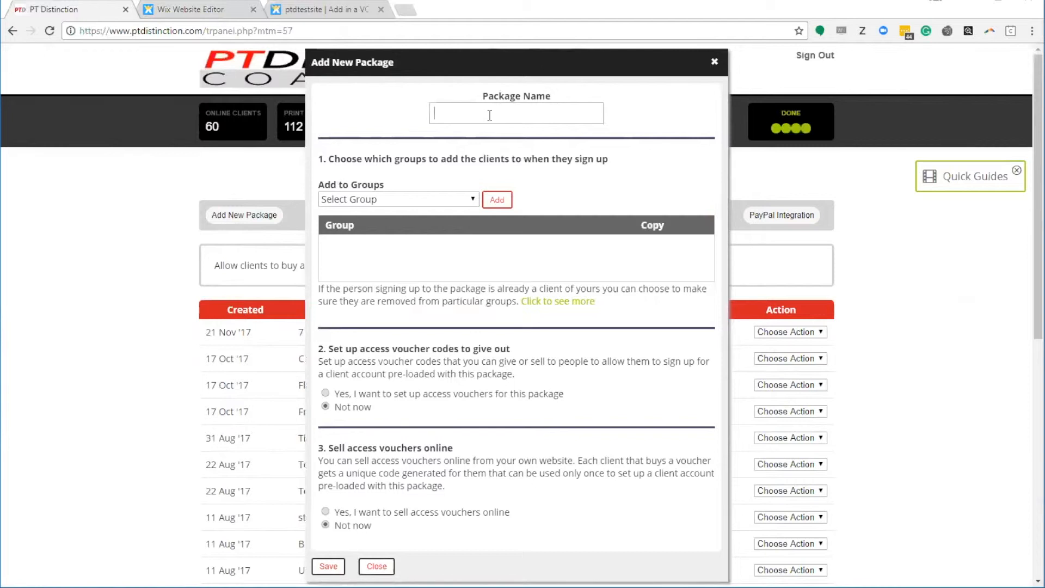
type("VC test")
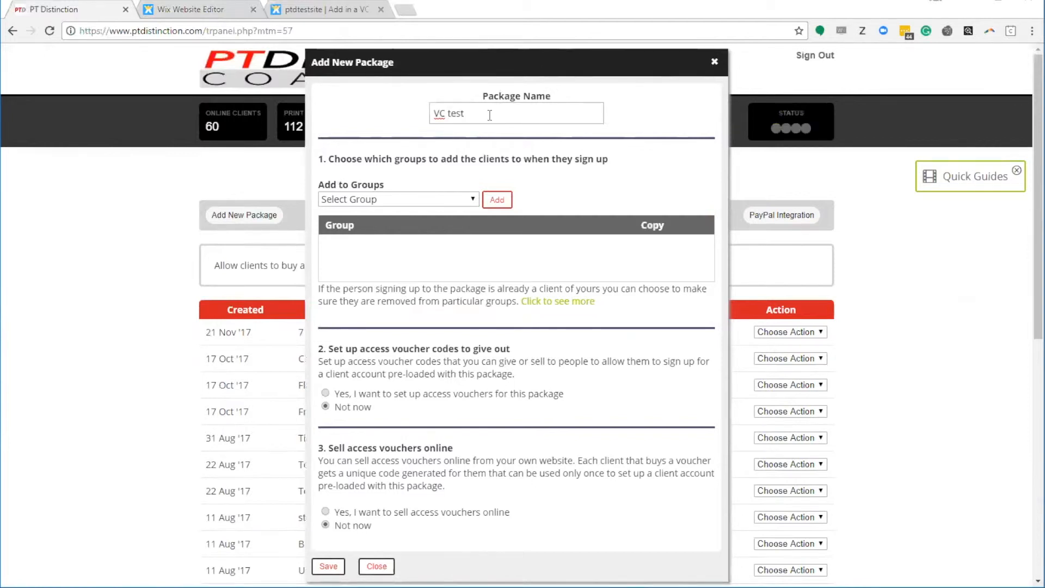
type(" 1201")
left_click(464, 201)
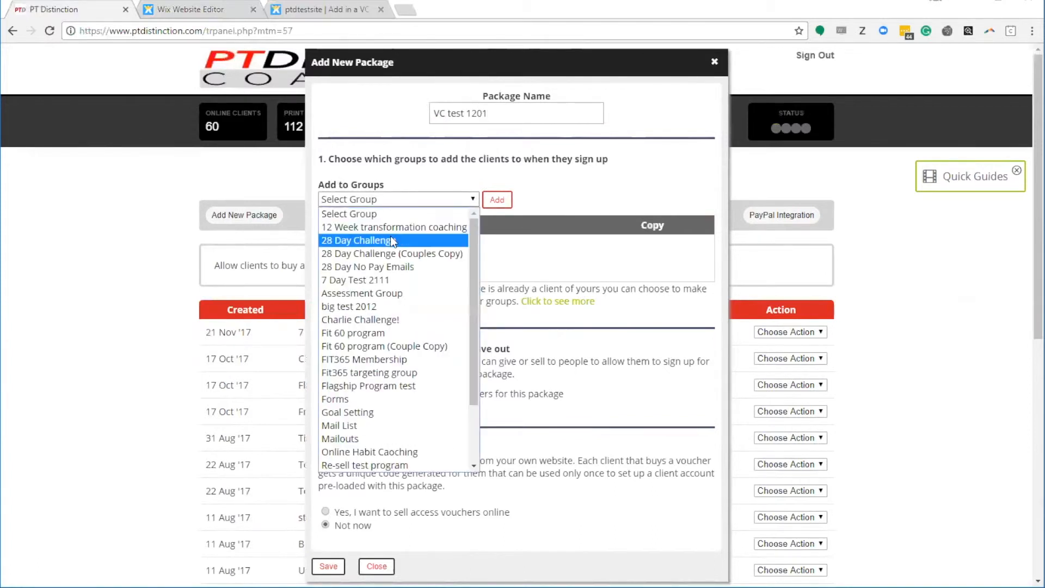
left_click(376, 240)
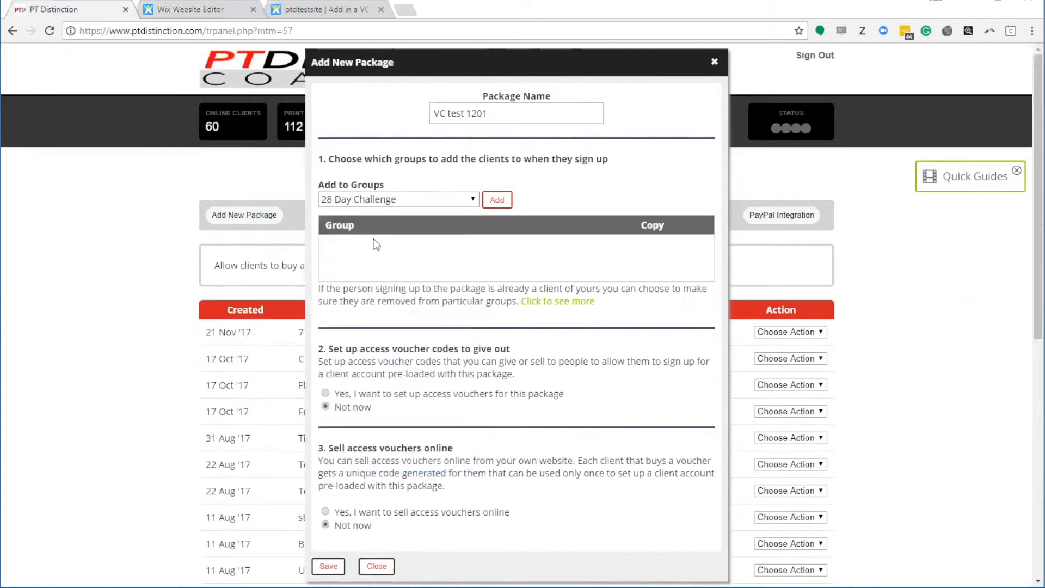
left_click(495, 199)
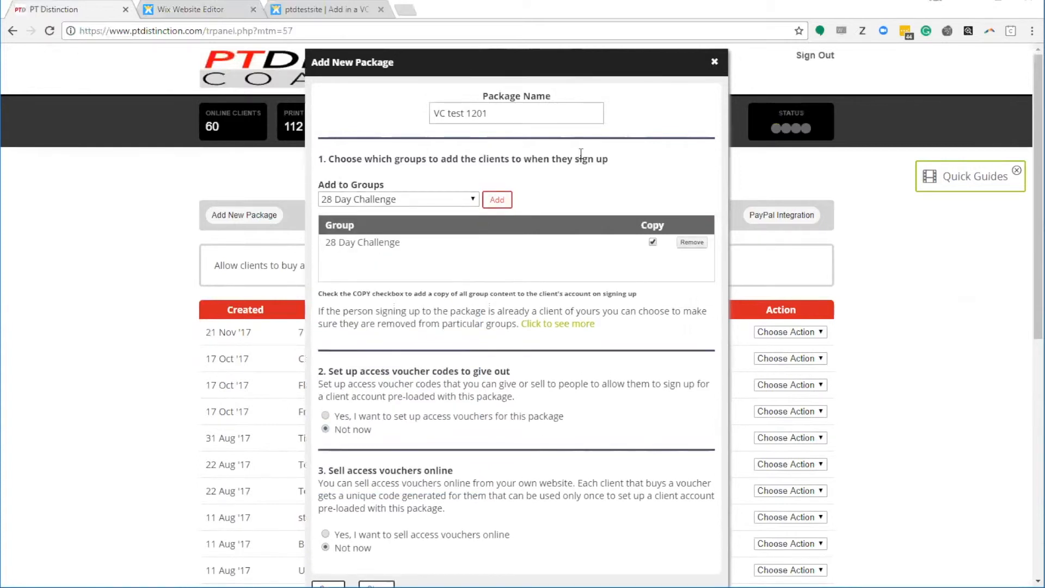
Step: Select 'Yes, I want to set up access vouchers' for the package
scroll(560, 272, "down", 4)
scroll(560, 274, "up", 1)
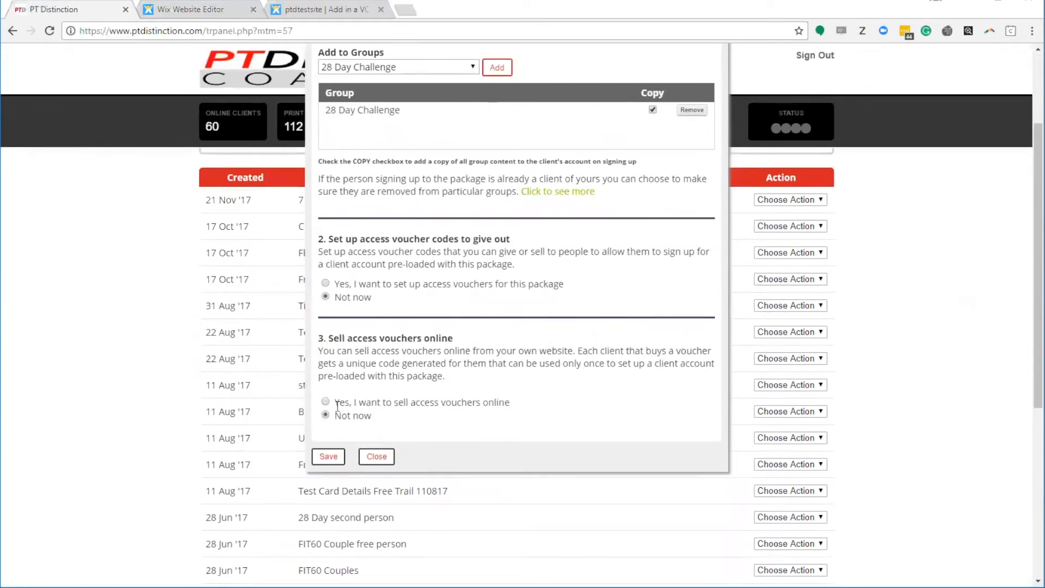
left_click_drag(512, 239, 319, 246)
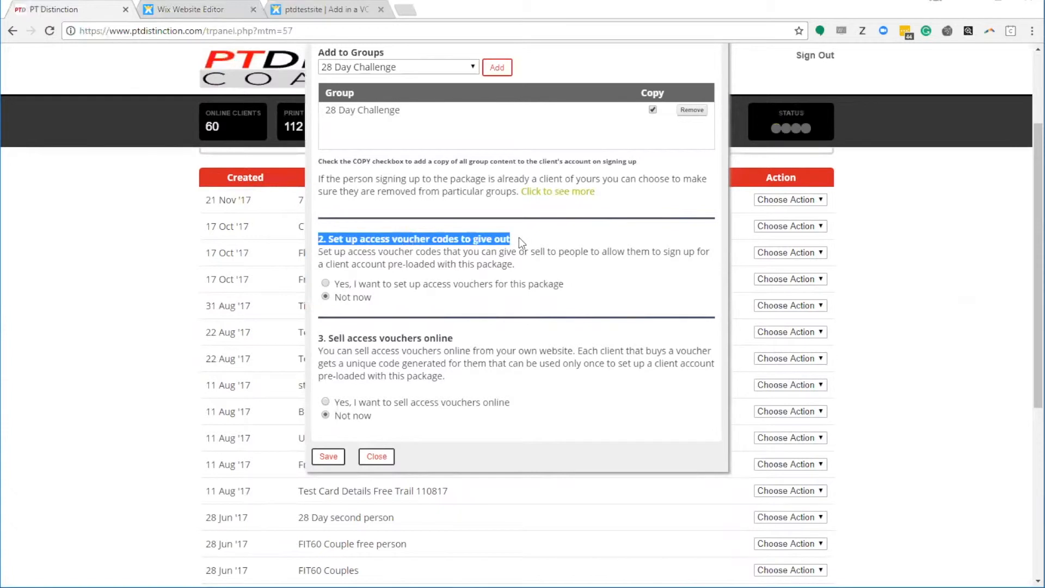
left_click(326, 283)
Step: Start a new access voucher named 'Best Program Ever' and enter its voucher code
left_click(525, 301)
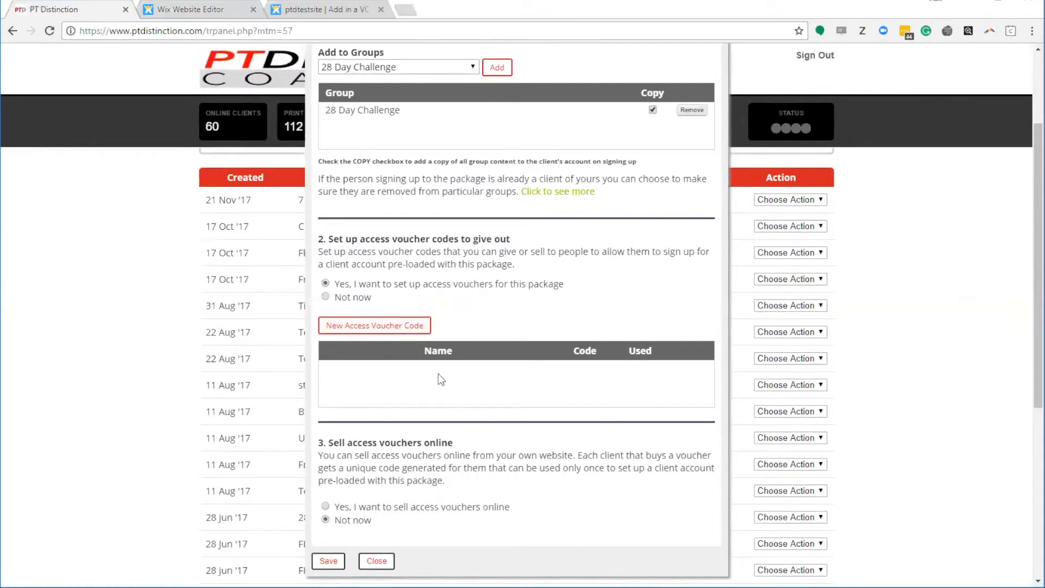
scroll(485, 133, "up", 2)
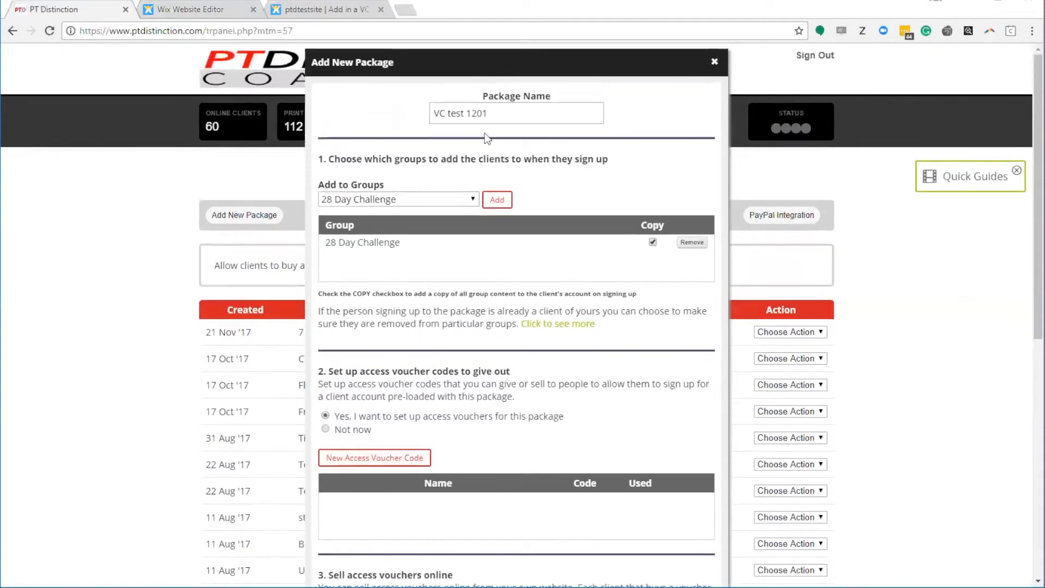
scroll(478, 371, "down", 2)
scroll(478, 376, "down", 1)
left_click(383, 260)
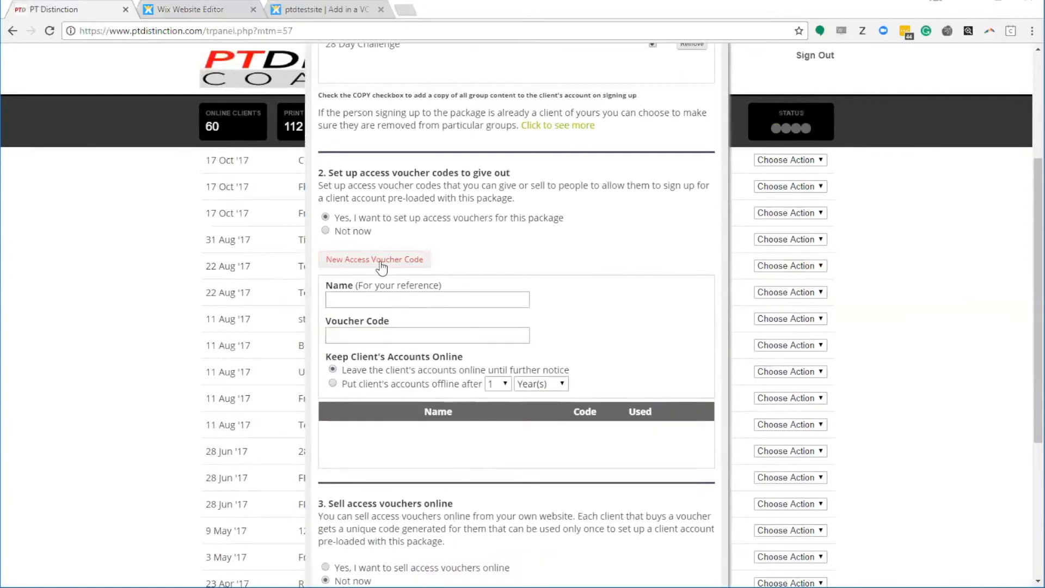
left_click(349, 304)
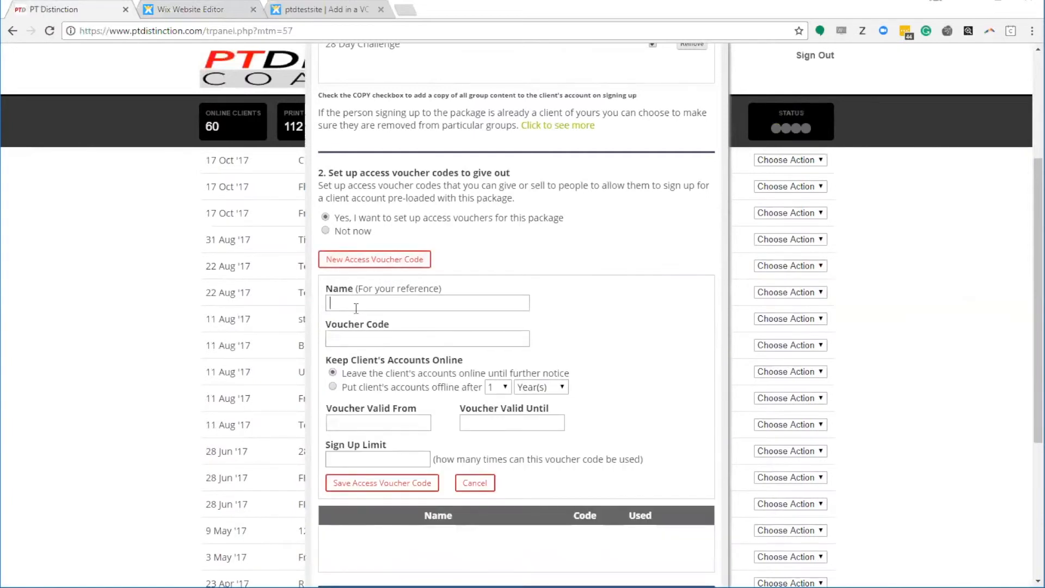
type("bEST")
key("BackSpace")
key("BackSpace")
key("BackSpace")
key("BackSpace")
type("Best Program Ever")
left_click(344, 335)
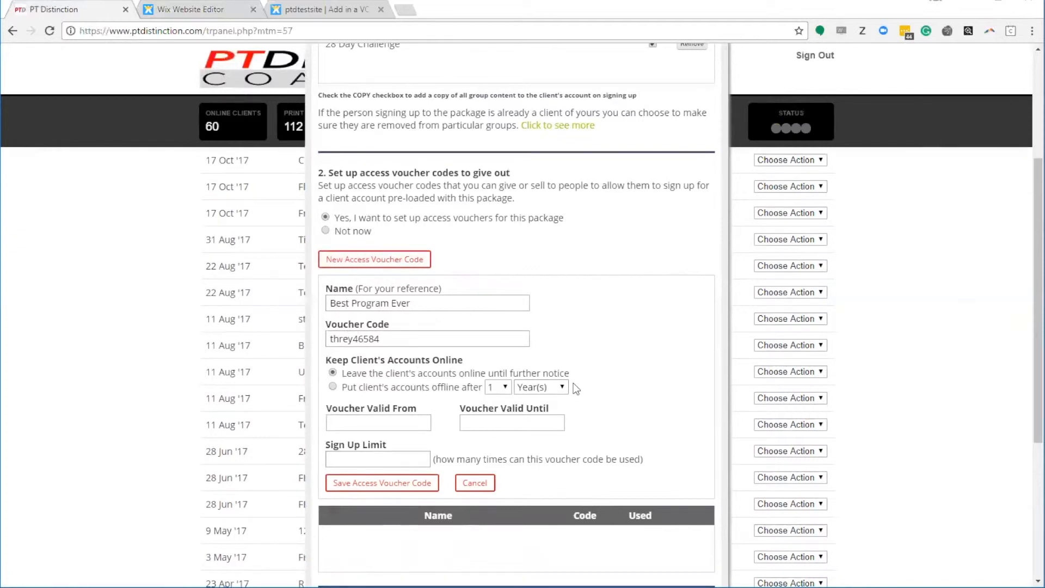
Step: Make the voucher valid 12–19 Jan 18 with a 100 sign-up limit and save it
scroll(573, 383, "down", 1)
left_click(363, 360)
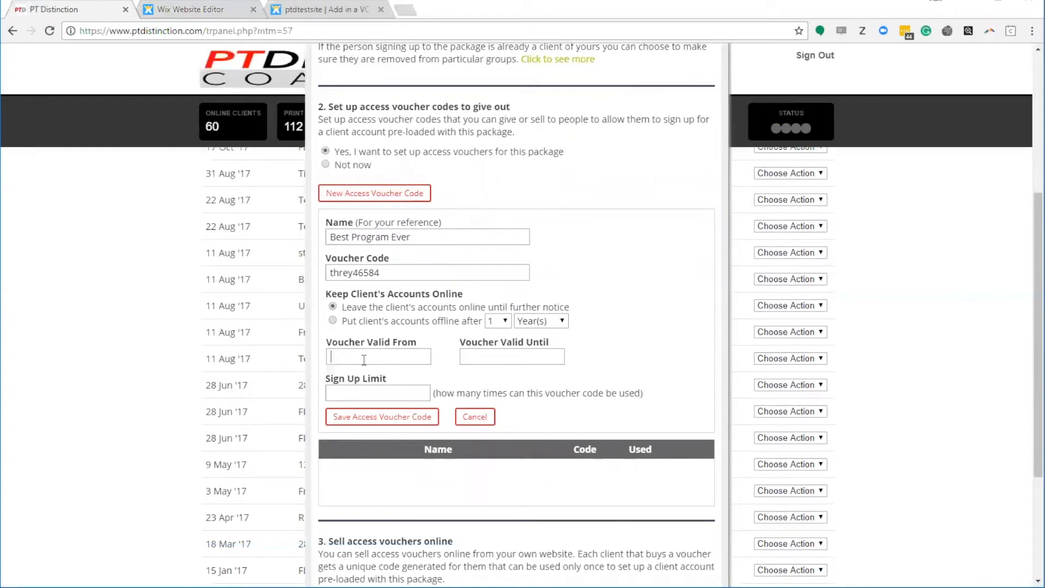
left_click(408, 419)
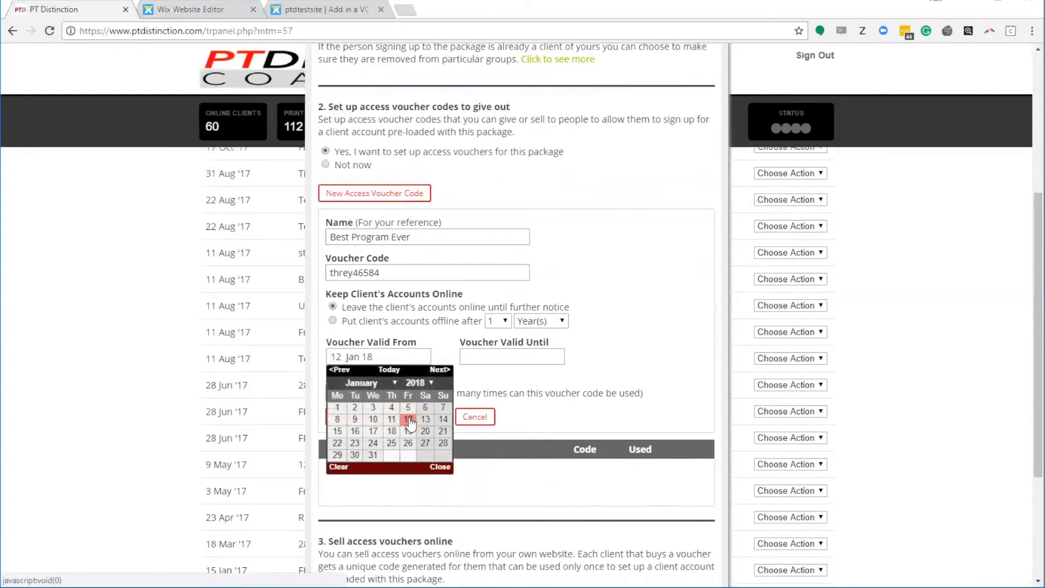
left_click(511, 356)
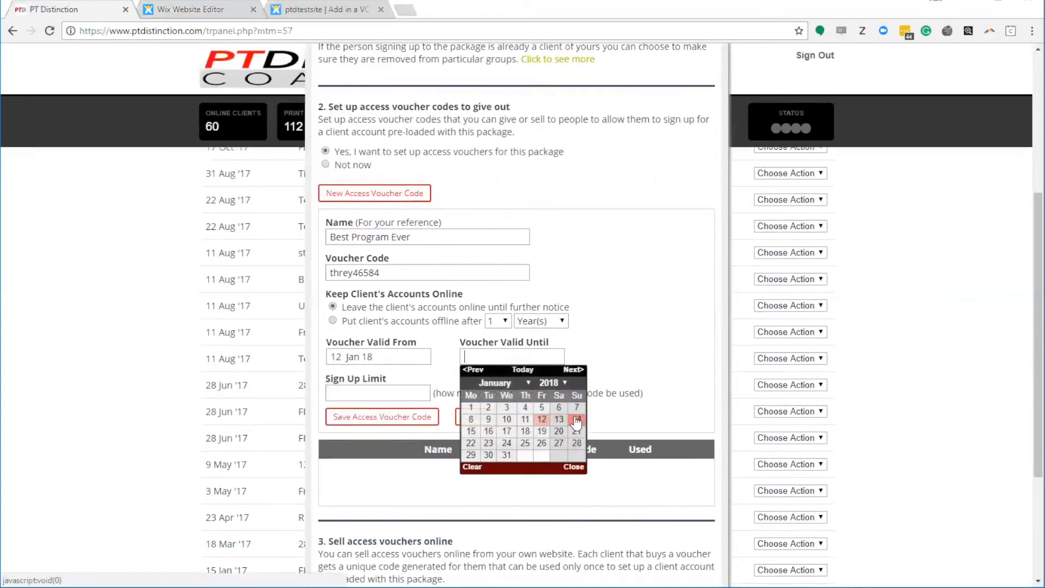
left_click(541, 431)
left_click(405, 392)
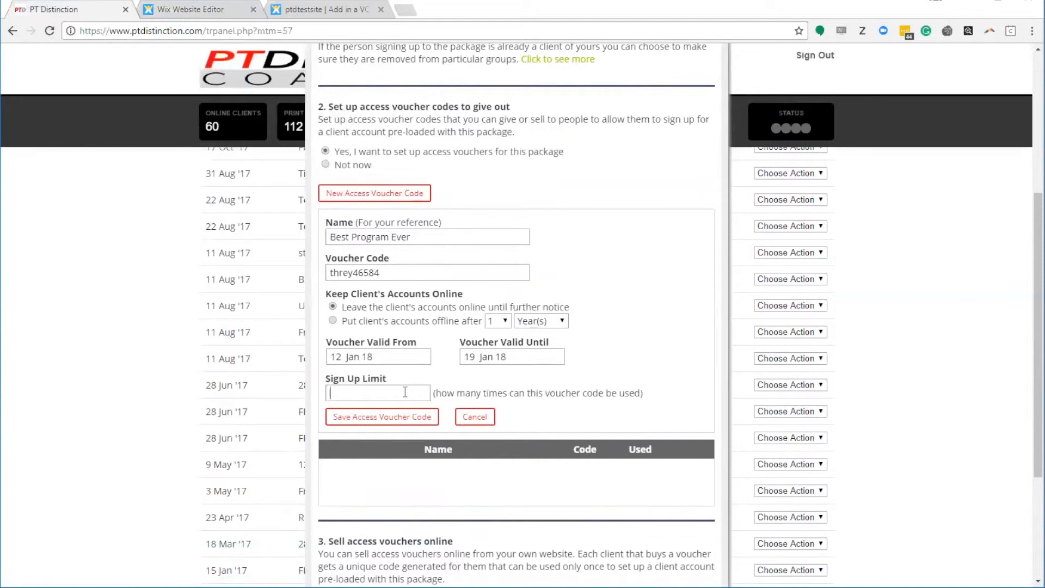
type("100")
left_click(375, 419)
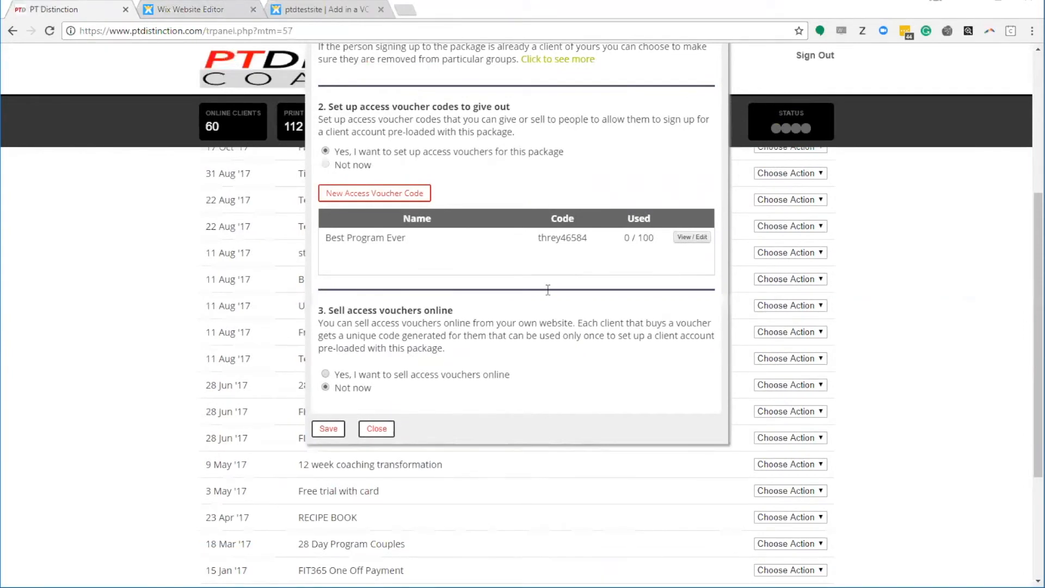
Step: Copy the new package's voucher code from the Add New Package dialog
left_click_drag(538, 237, 593, 237)
right_click(573, 238)
left_click(592, 245)
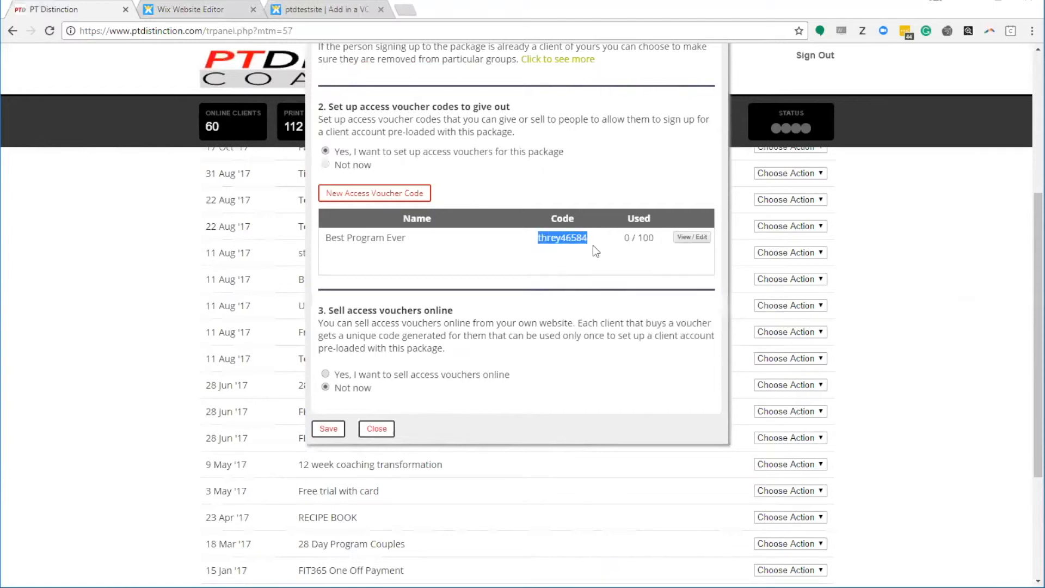
left_click(500, 274)
Step: Save the VC test 1201 package and close the dialog so it appears in the list
left_click(328, 428)
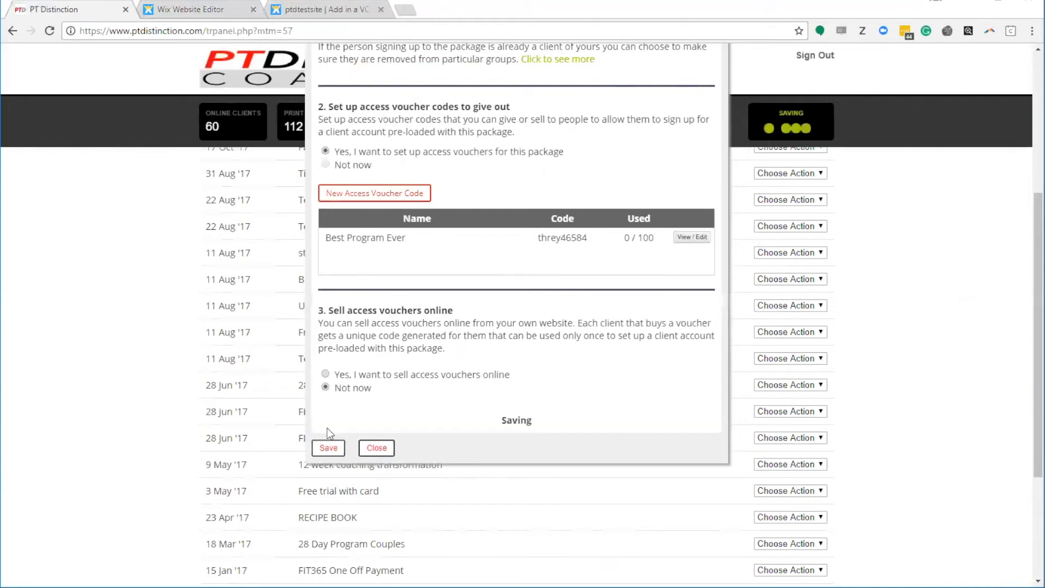
scroll(411, 416, "up", 5)
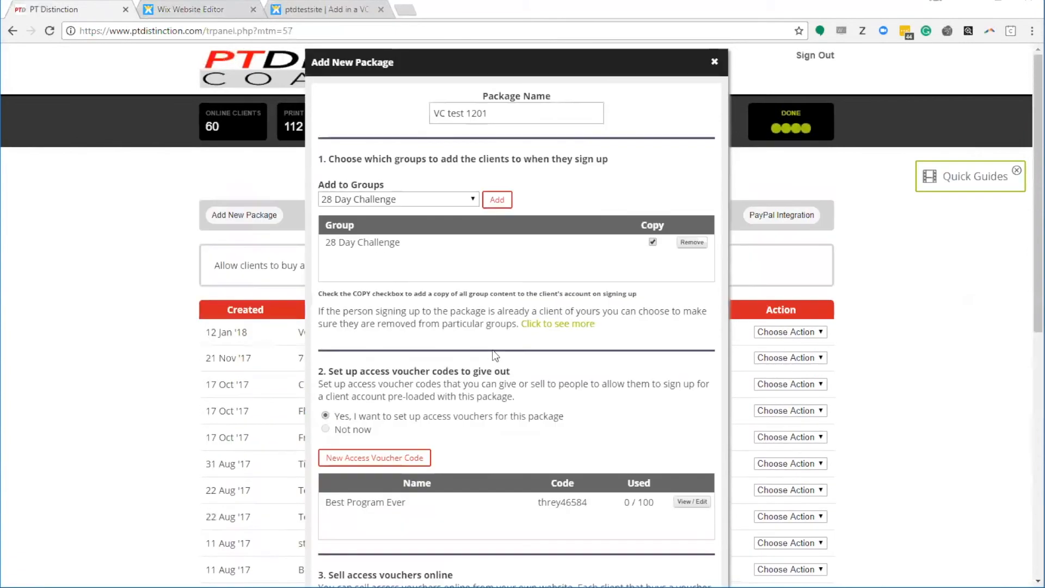
left_click(715, 62)
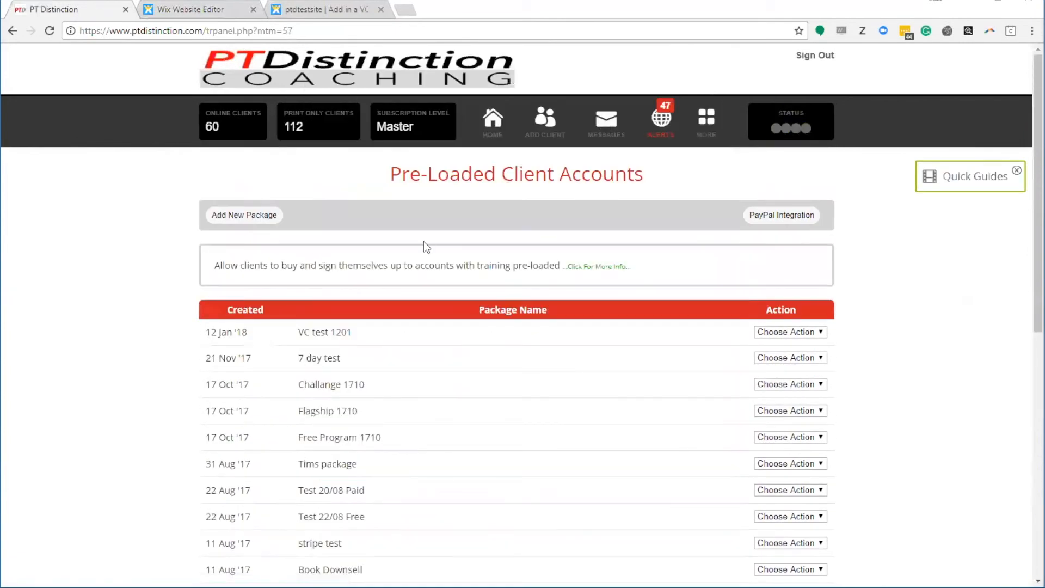
left_click_drag(303, 332, 355, 331)
left_click(355, 330)
Step: On the published sign-up form, autofill the client's name and e-mail and enter the copied voucher code
left_click(331, 8)
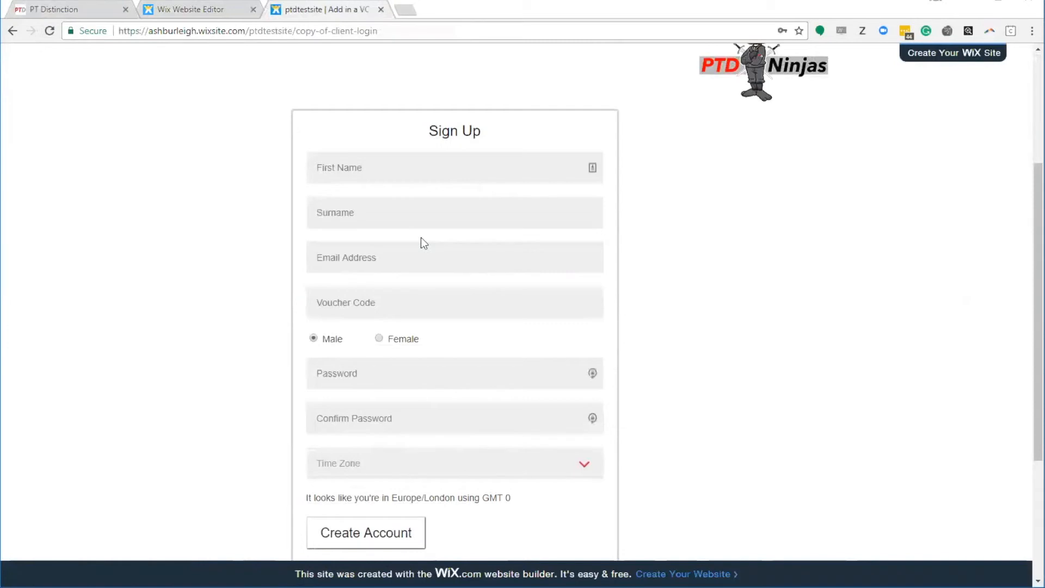
scroll(655, 360, "down", 2)
scroll(654, 361, "up", 1)
left_click(410, 101)
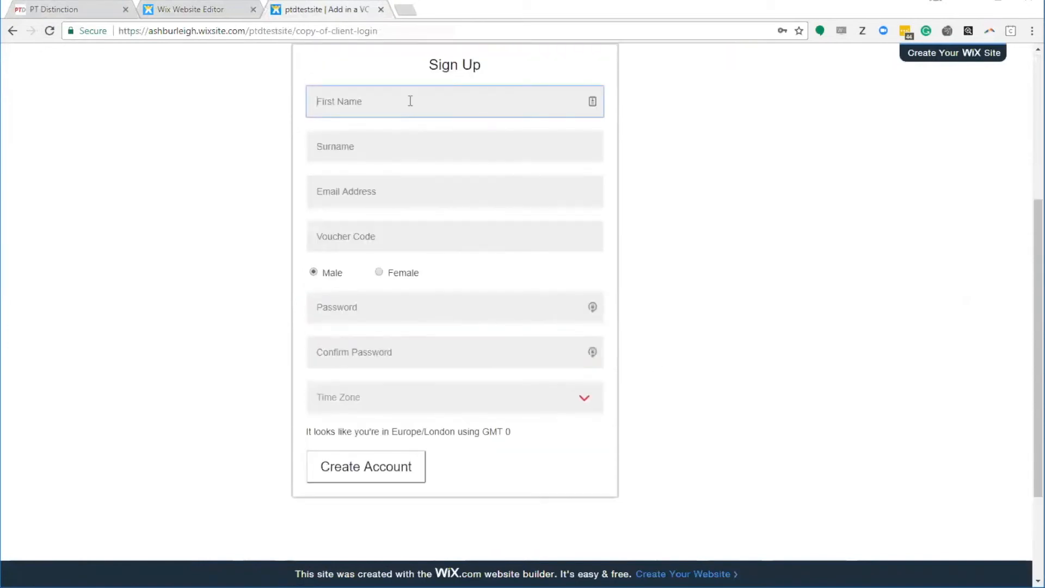
type("aSH")
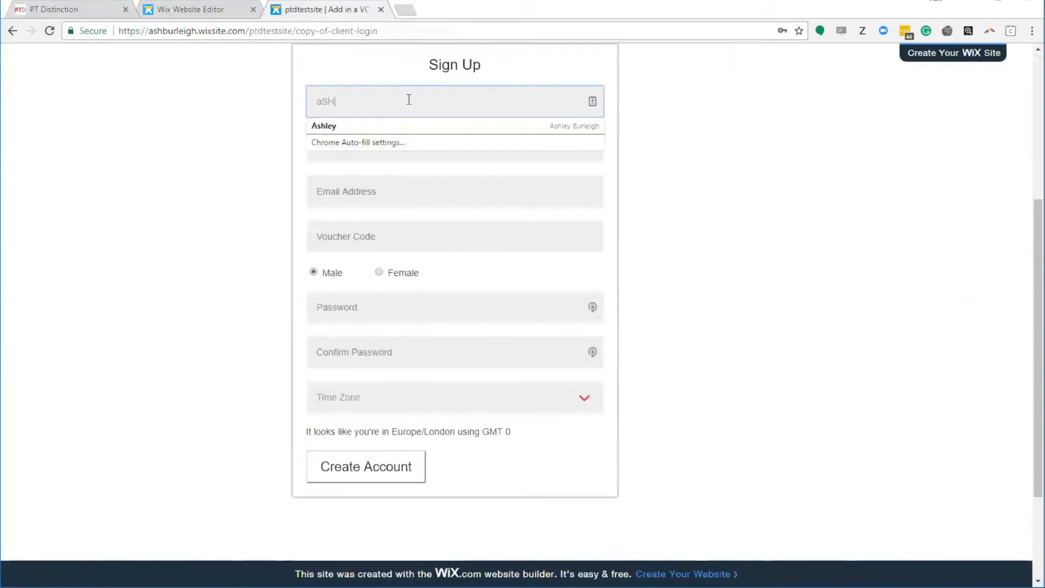
left_click(420, 123)
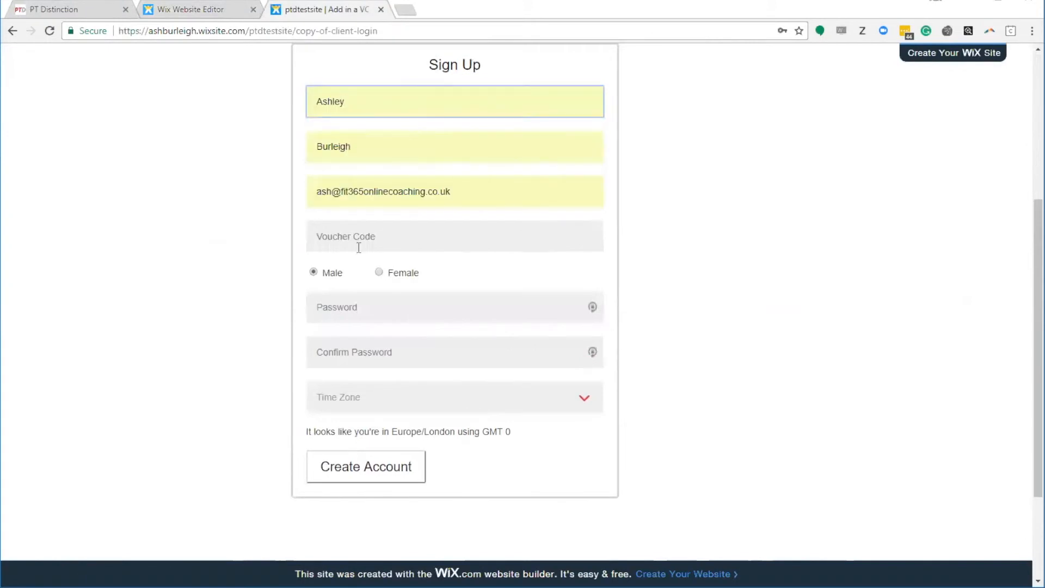
left_click(347, 234)
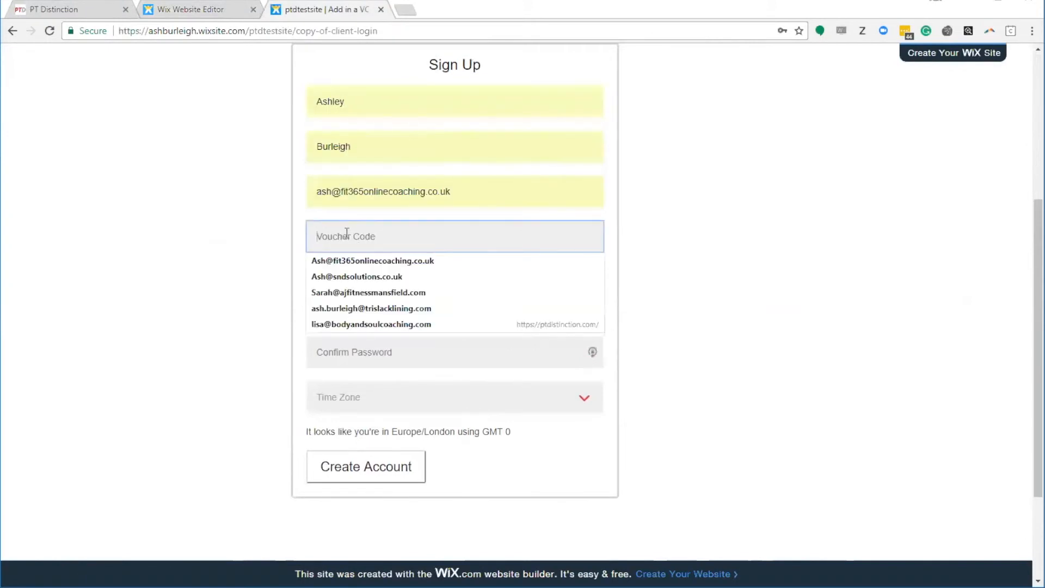
Step: Enter the account password and submit the form to create the account
left_click(182, 228)
left_click(350, 306)
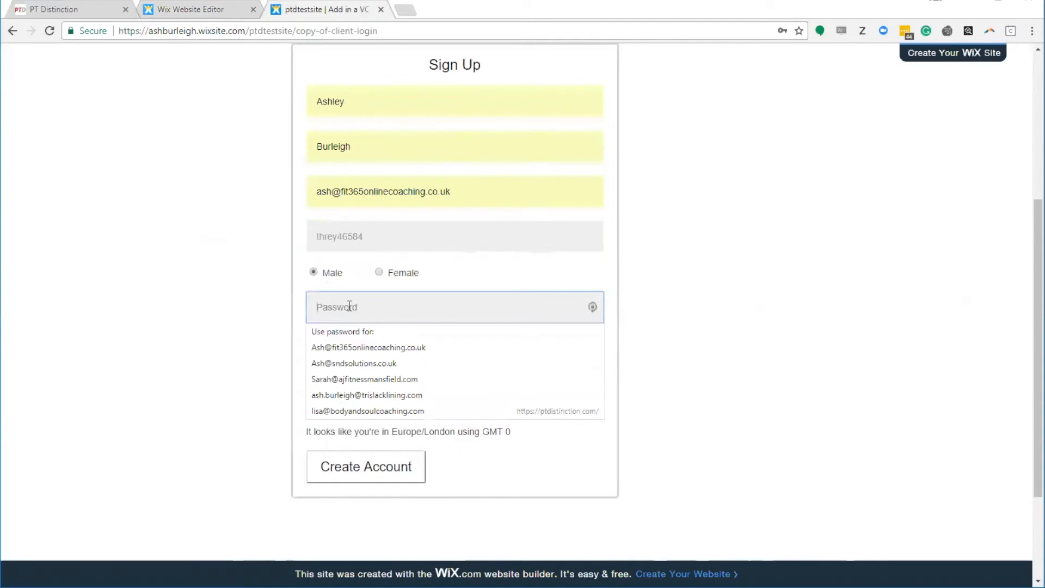
type("t")
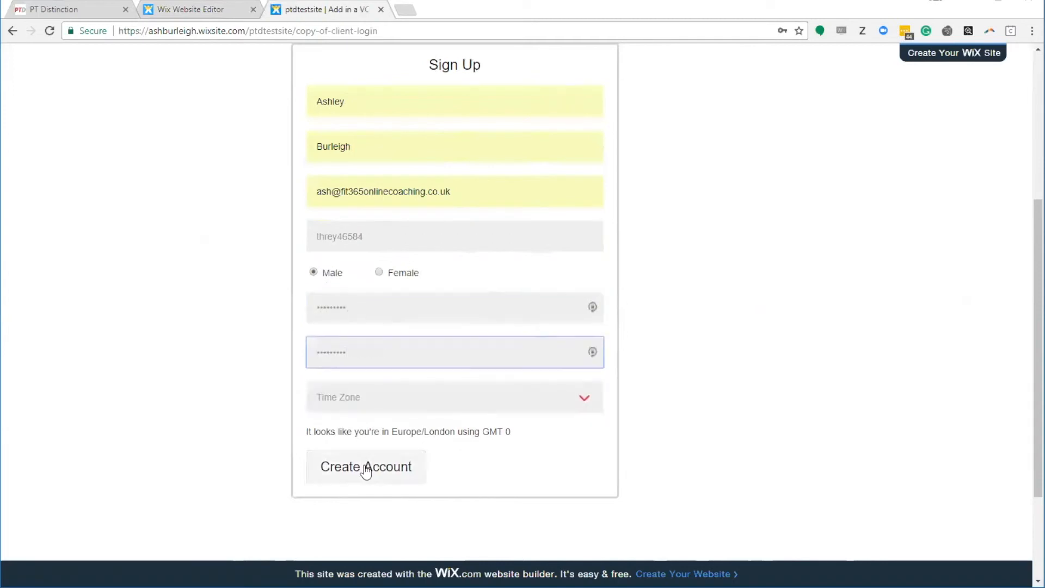
left_click(365, 471)
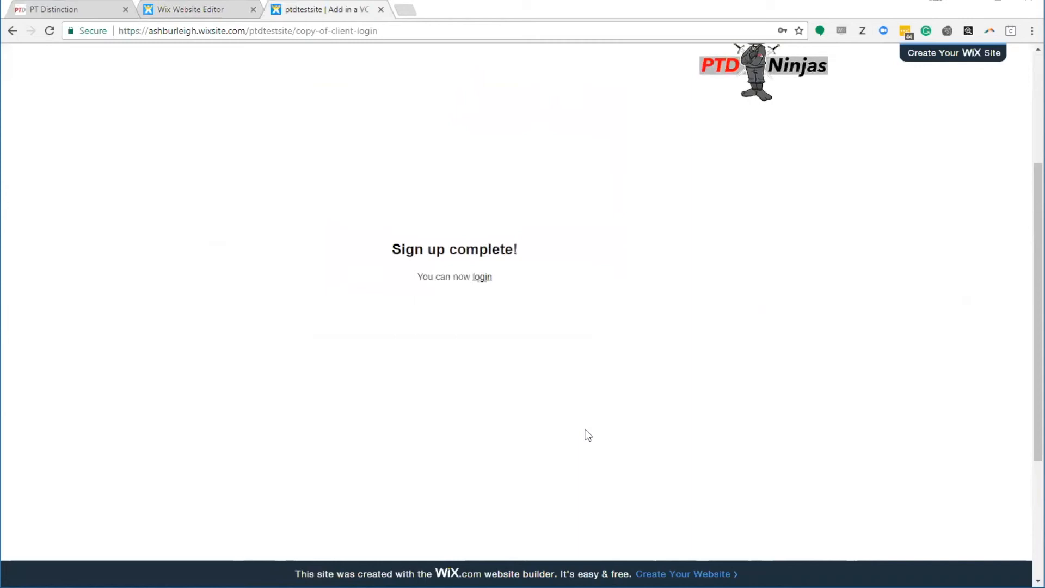
Step: Open the VC test 1201 package's Edit setup in PT Distinction, close it unchanged, and return to the list
left_click(75, 8)
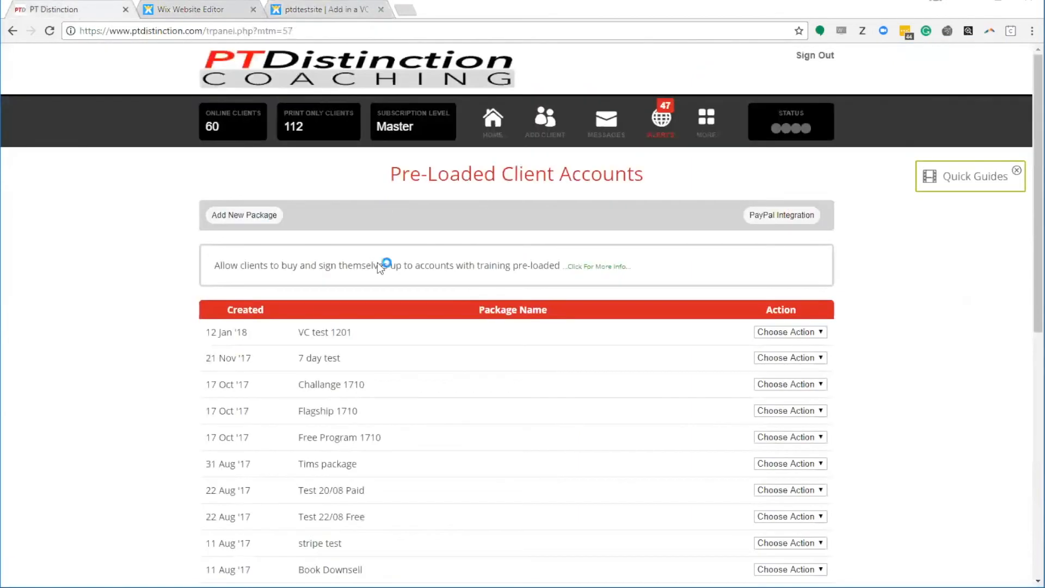
left_click(790, 331)
left_click(774, 351)
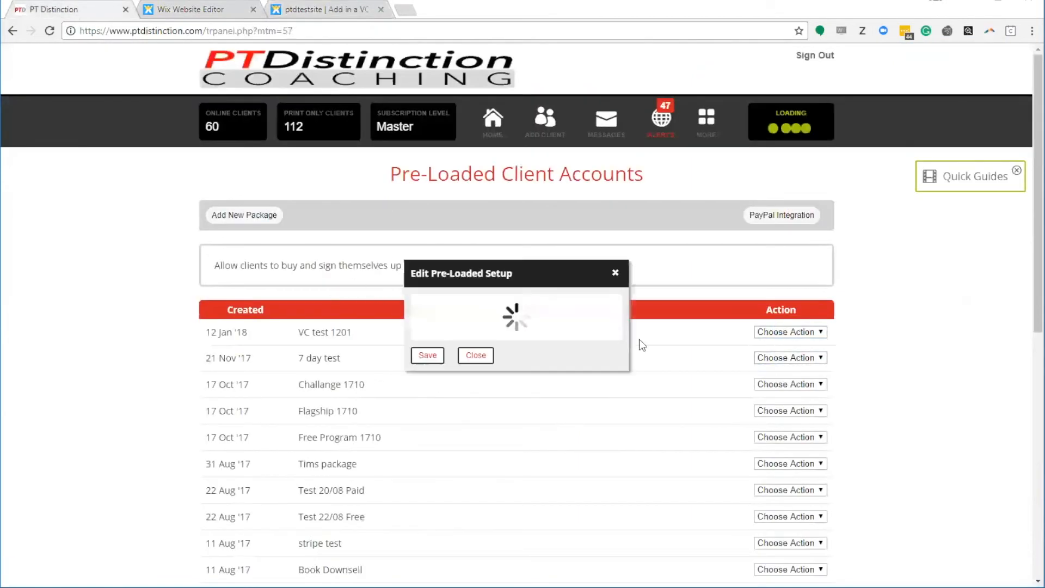
left_click(715, 56)
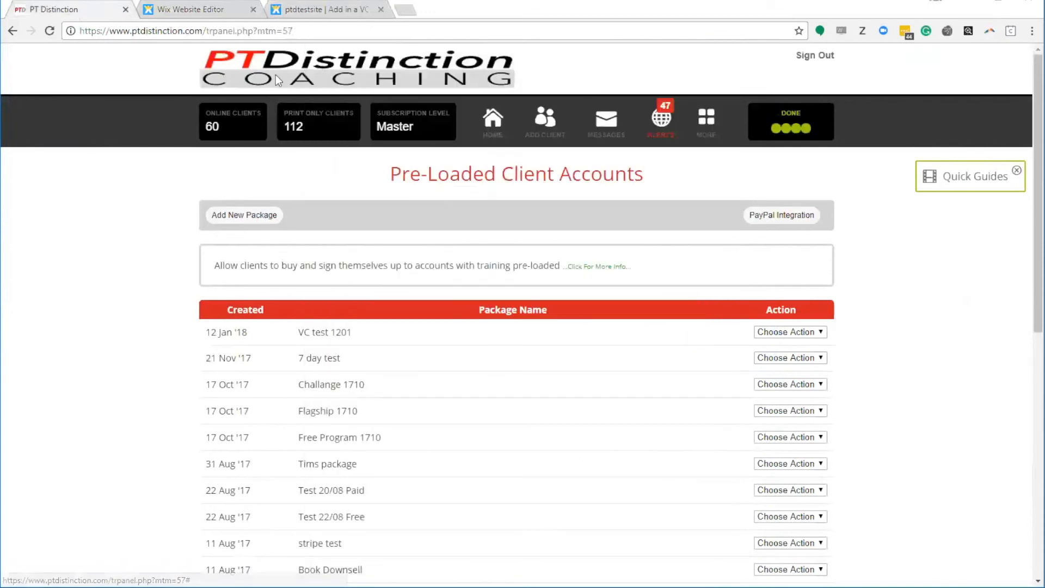
left_click(326, 9)
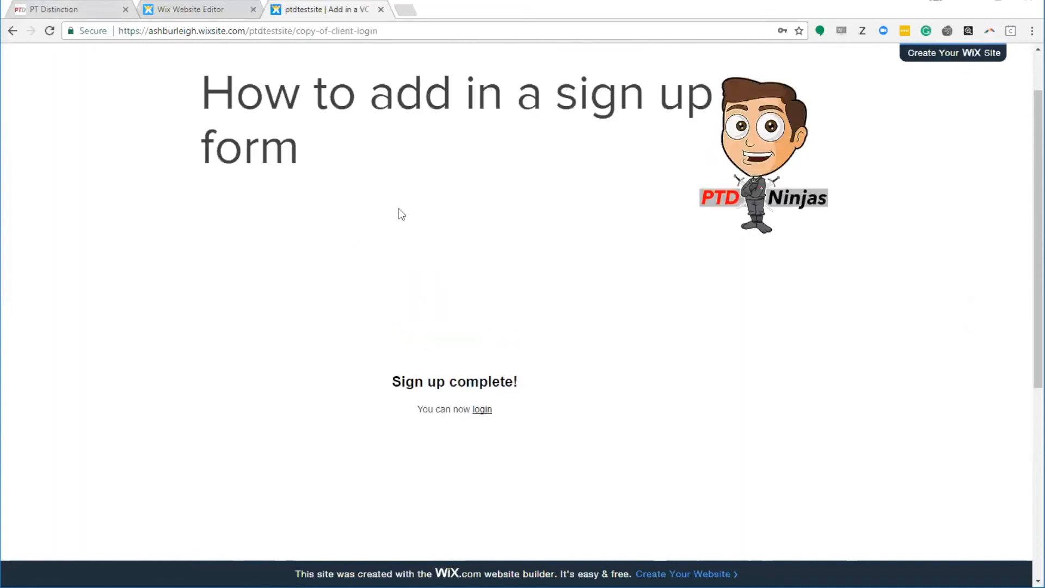
left_click(77, 10)
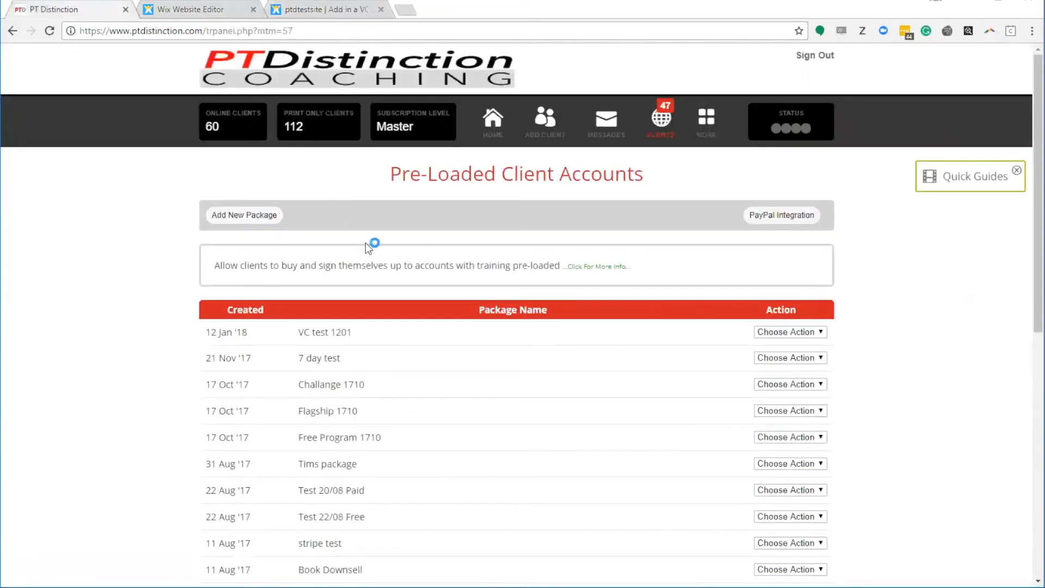